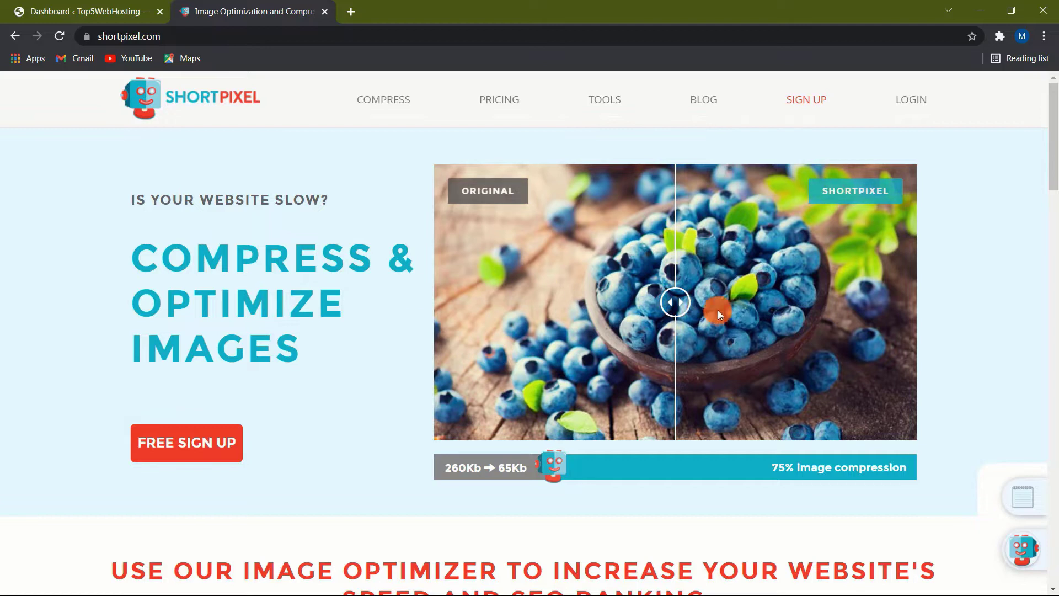
Step: Drag the blueberry photo's before/after slider to compare the original with the compressed image (260Kb → 65Kb)
left_click_drag(685, 309, 645, 331)
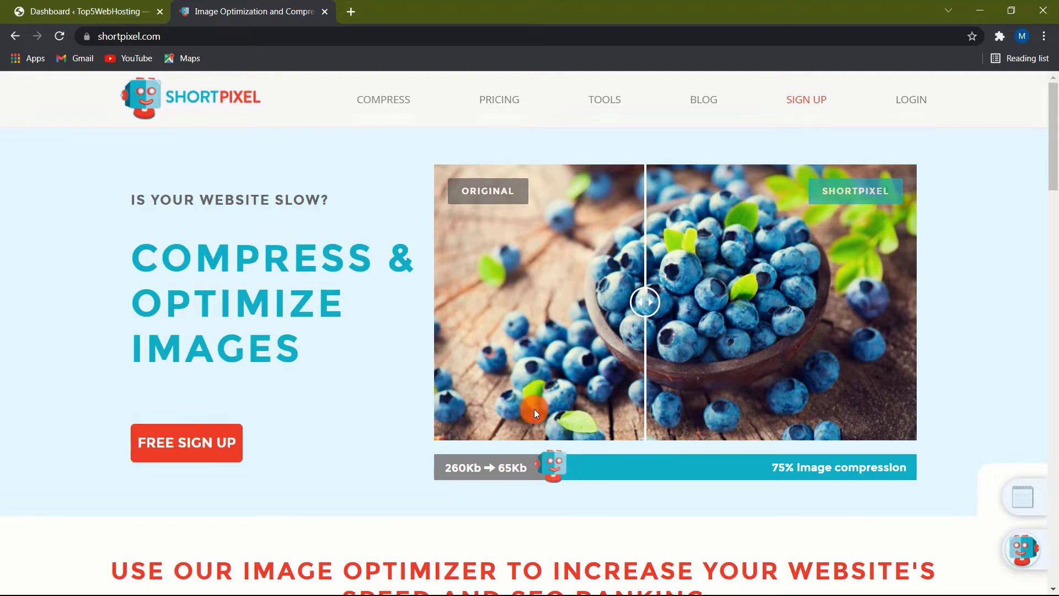
Step: Scroll down the shortpixel.com homepage through the optimizer and WordPress plugin sections
scroll(392, 390, "down", 6)
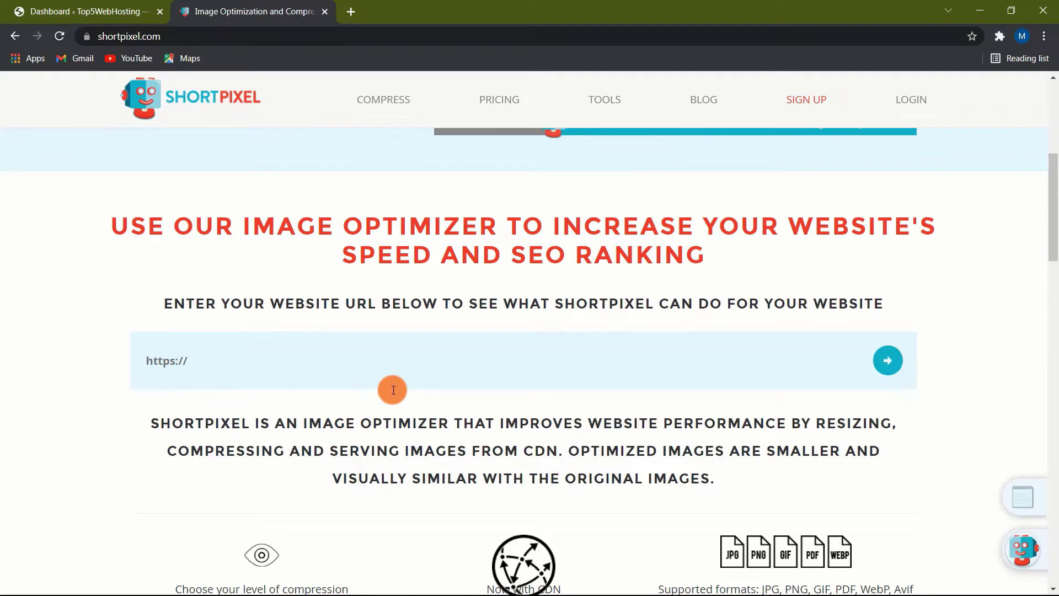
scroll(129, 390, "down", 5)
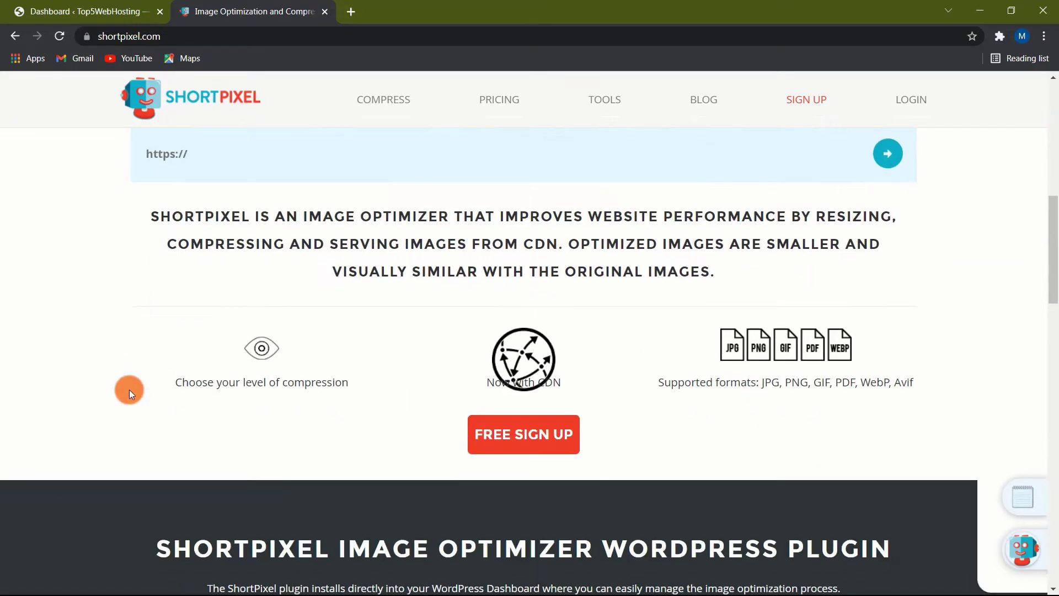
scroll(129, 389, "down", 2)
scroll(129, 390, "down", 2)
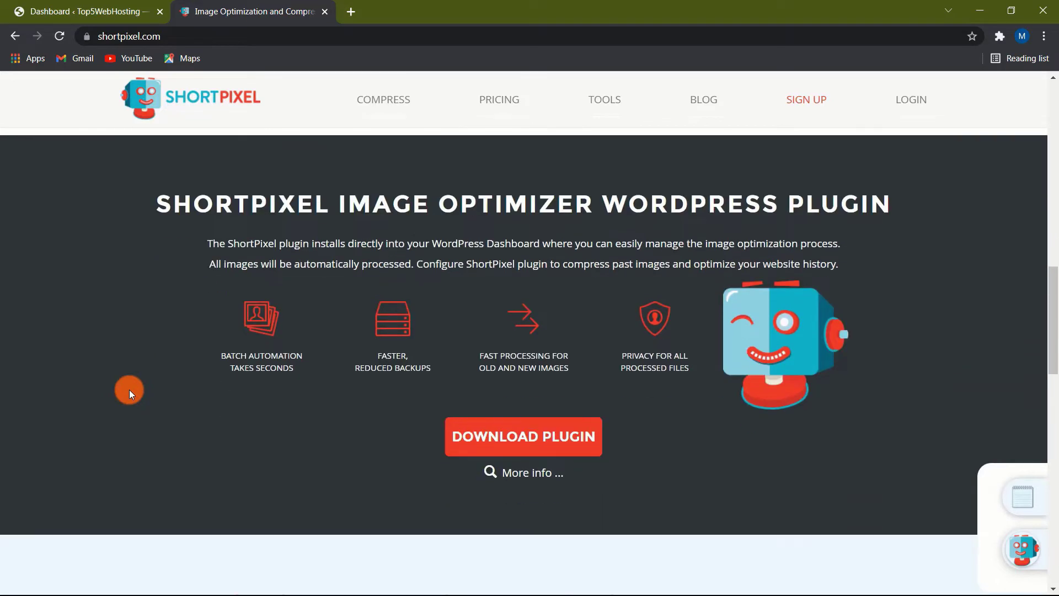
scroll(129, 390, "down", 5)
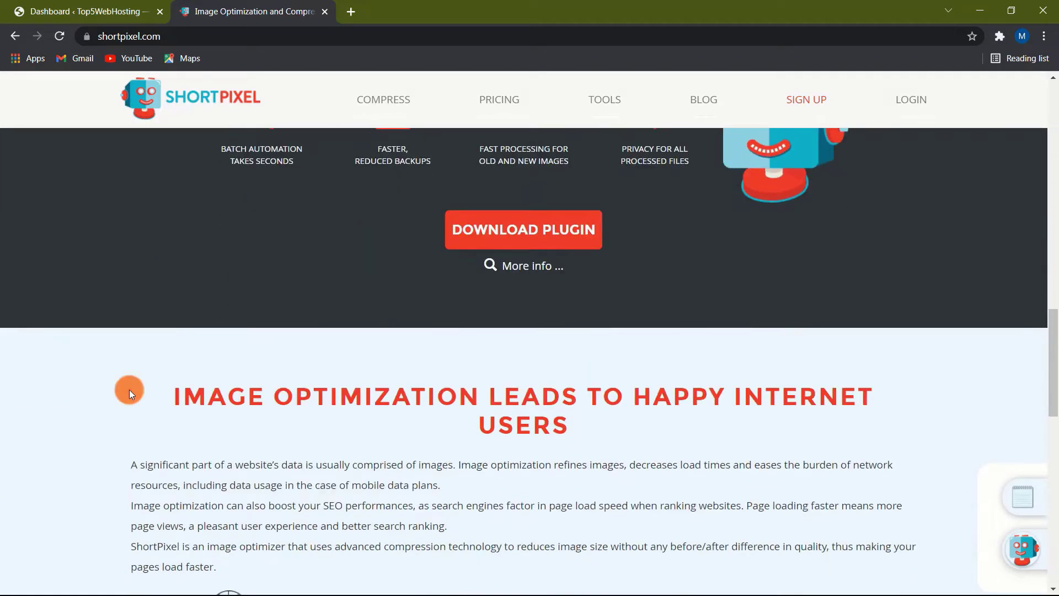
scroll(130, 389, "down", 2)
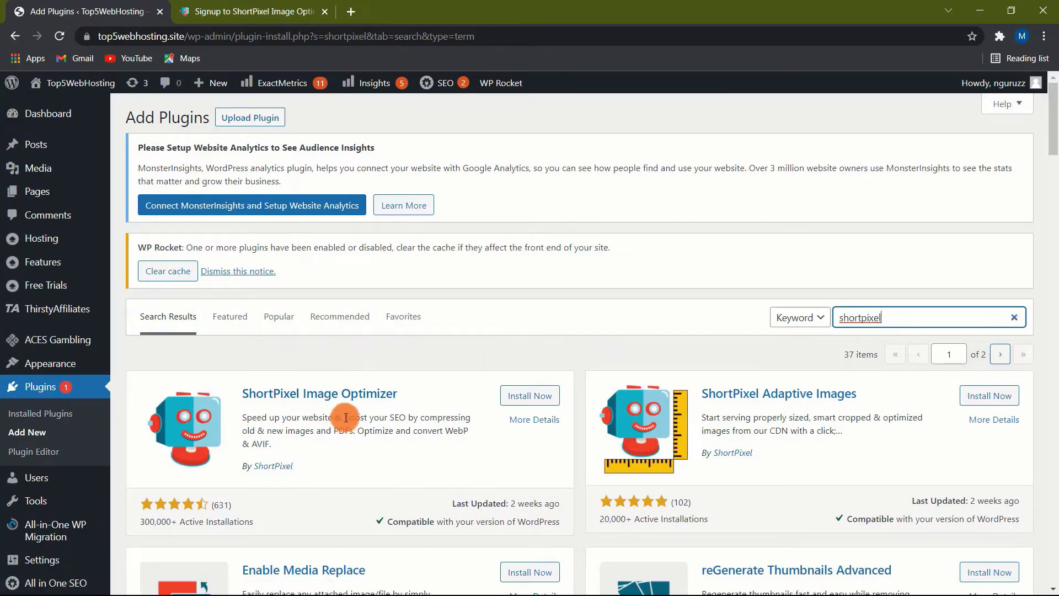
Step: Switch back to the shortpixel.com homepage tab
left_click(533, 409)
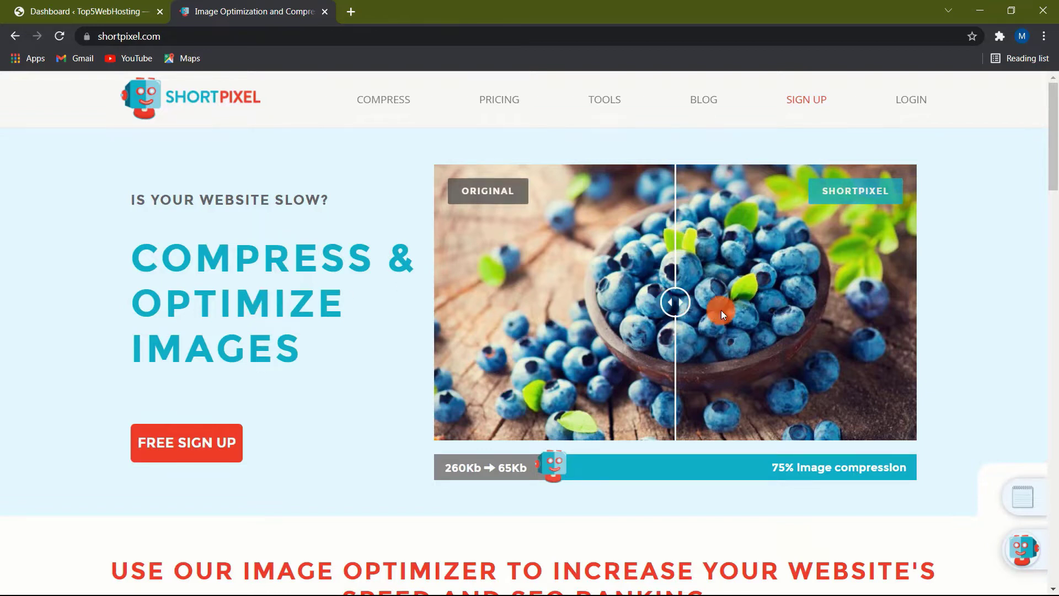
Step: Compare the bird photo, then register a free account with an e-mail address, accepting the ToS
left_click_drag(679, 302, 599, 436)
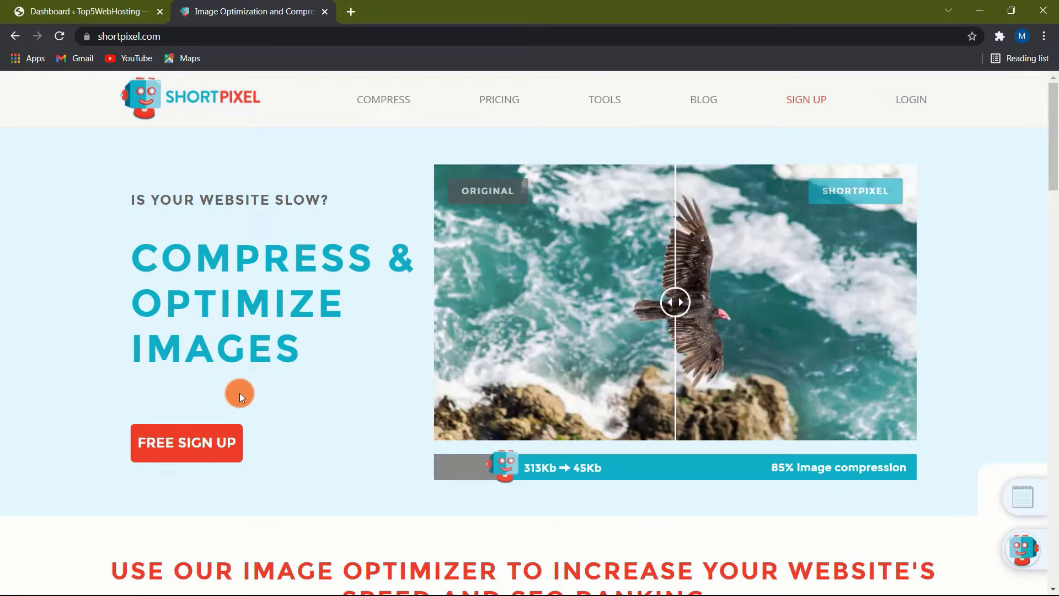
left_click(188, 441)
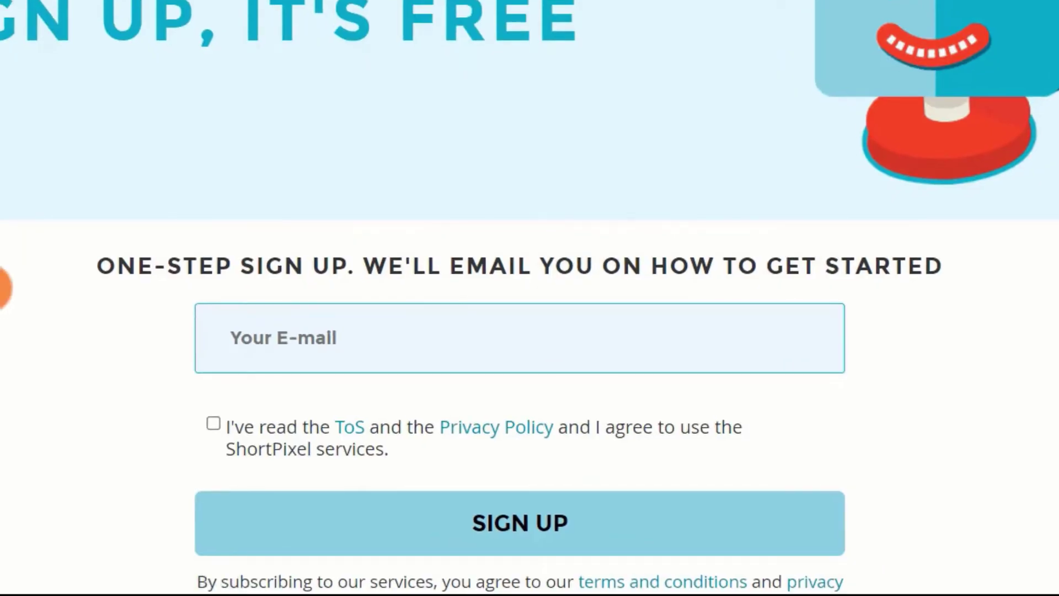
scroll(530, 298, "down", 2)
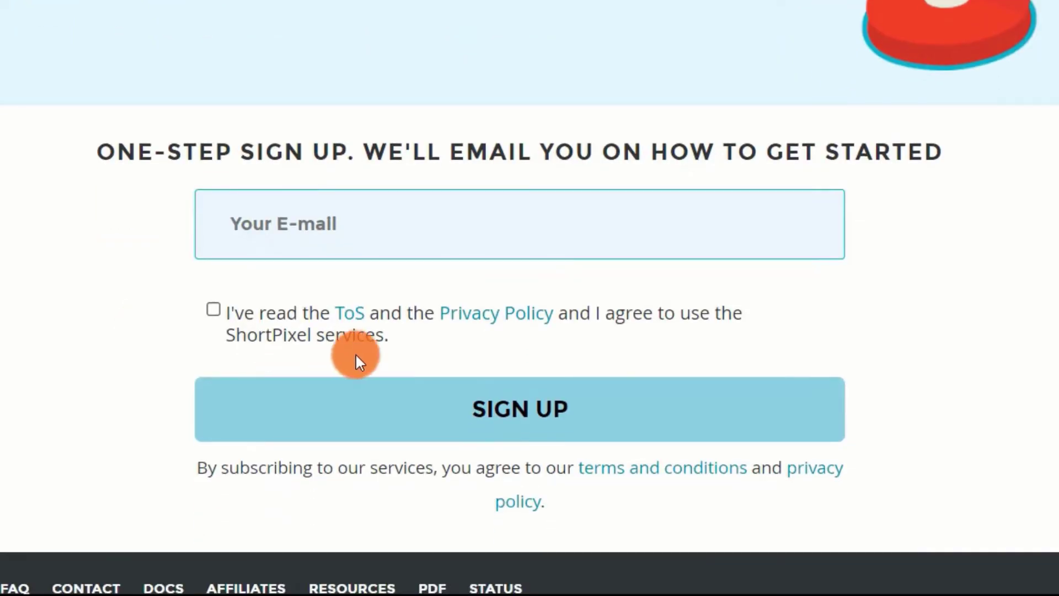
left_click(367, 232)
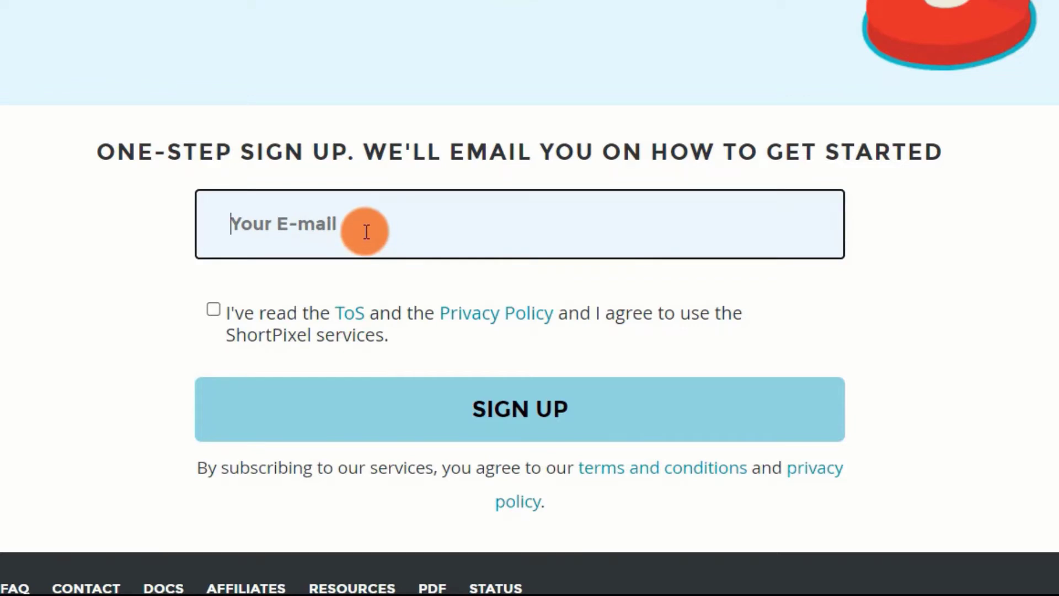
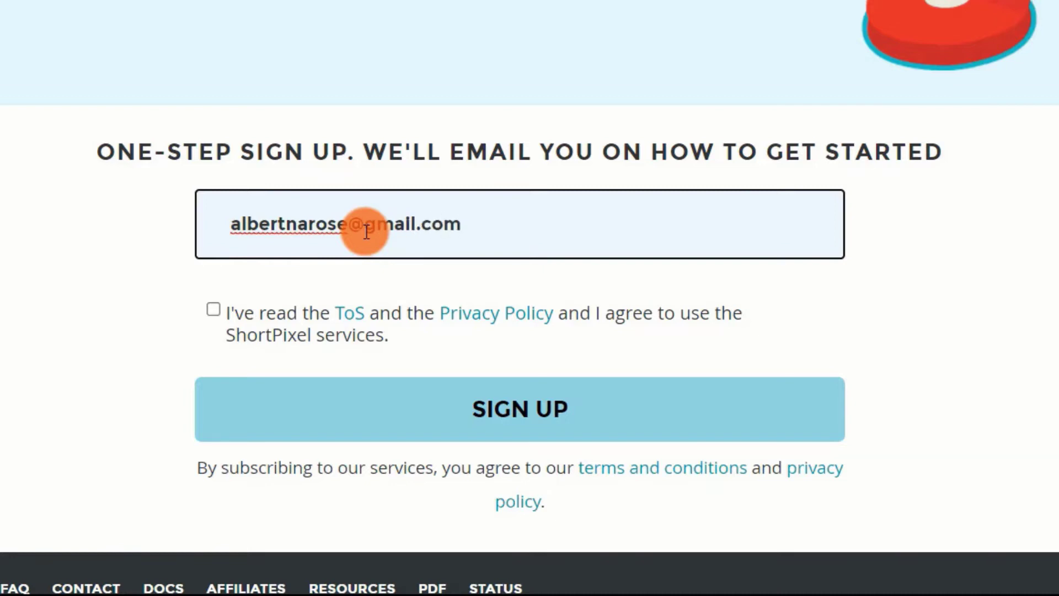
left_click(210, 309)
left_click(428, 416)
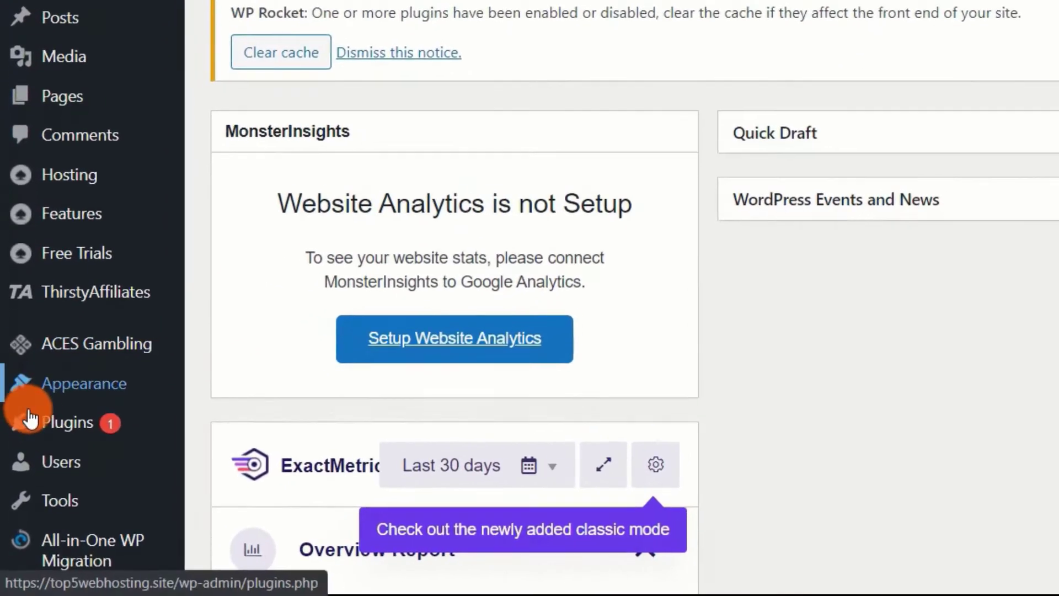
Step: Search Plugins > Add New for 'shortpixel' and install ShortPixel Image Optimizer
mouse_move(43, 428)
left_click(250, 466)
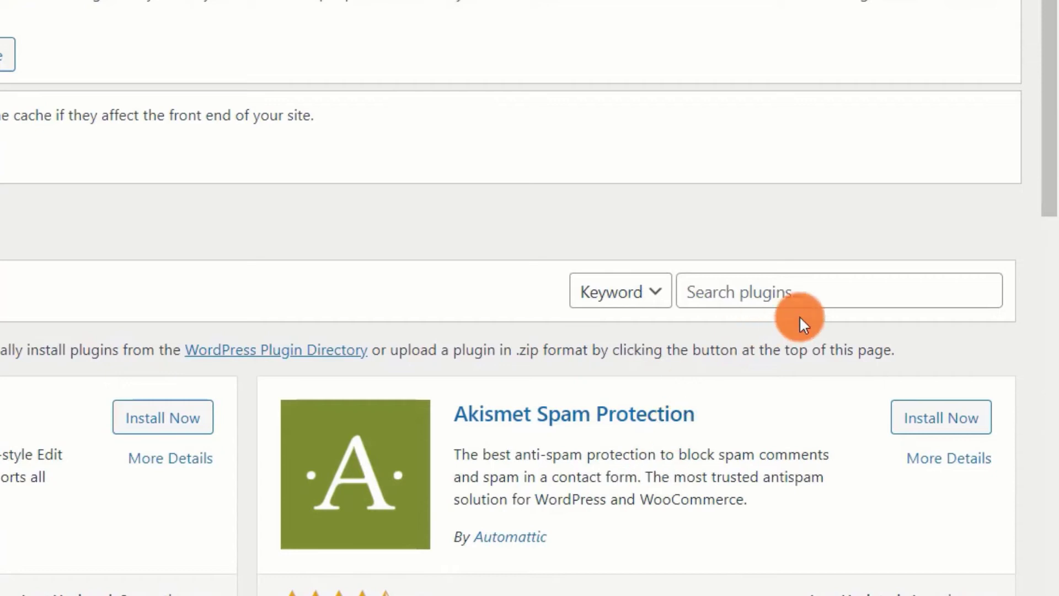
left_click(783, 298)
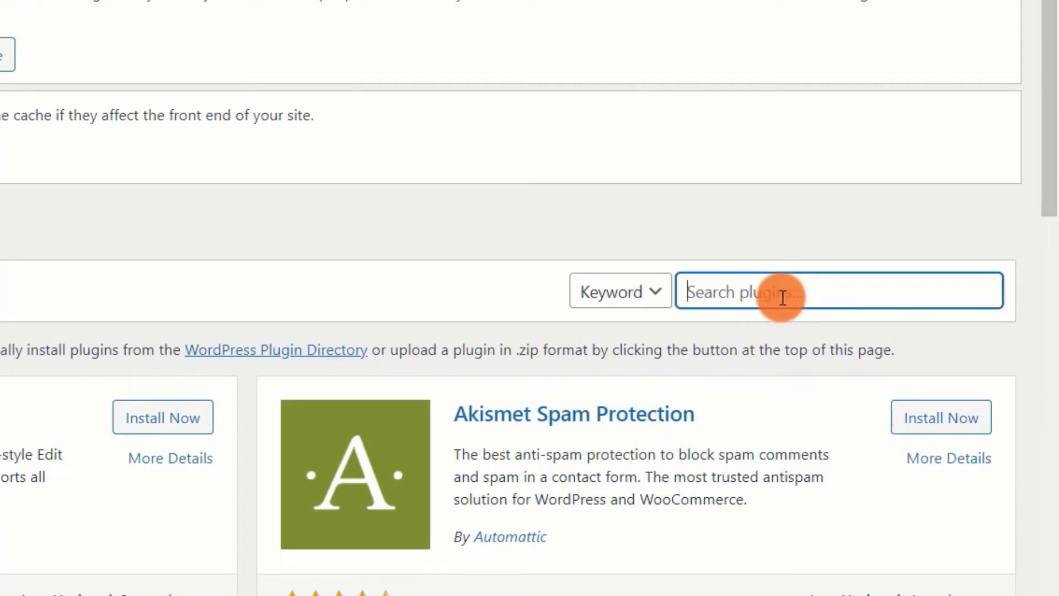
type("short")
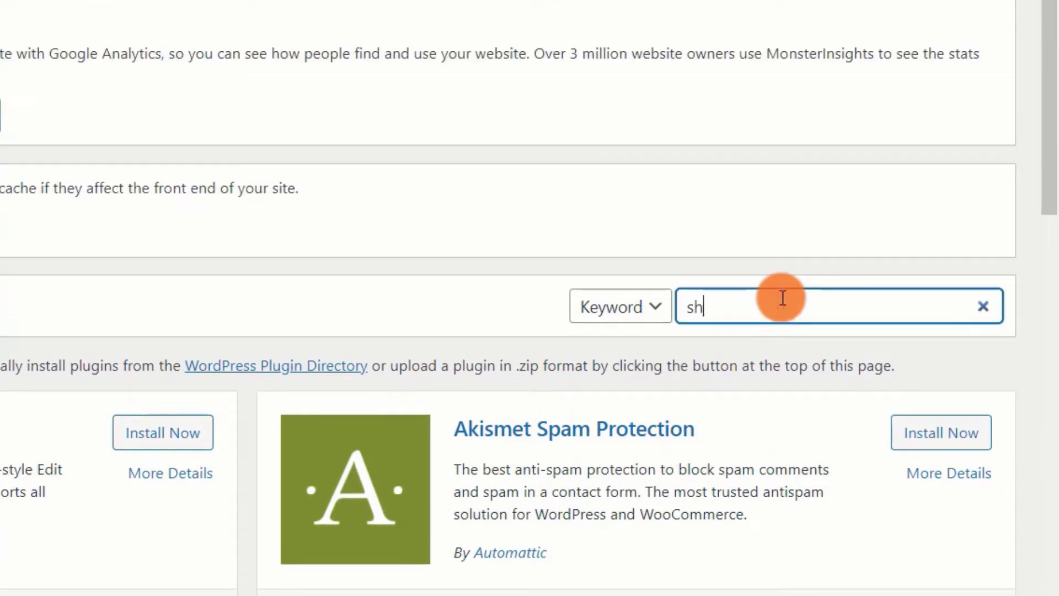
type("pixel")
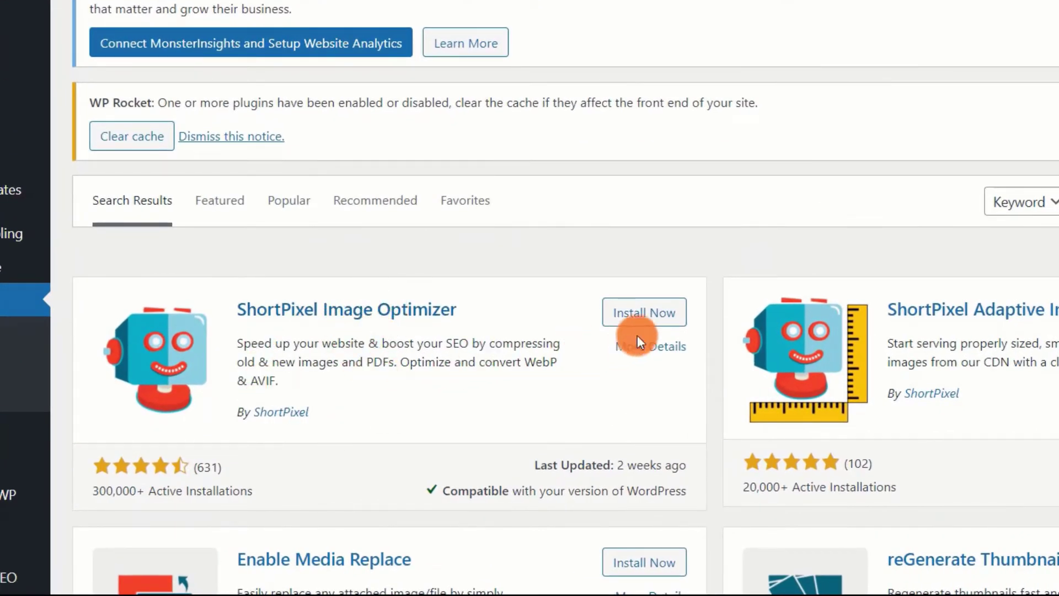
left_click(649, 315)
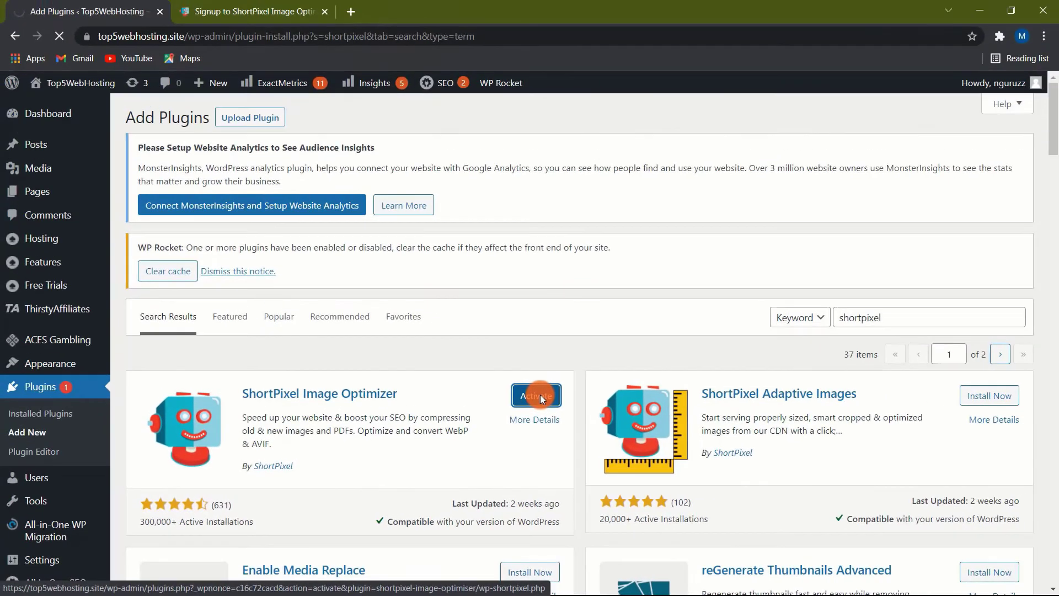
Step: Activate ShortPixel and request a free API key with an e-mail address, accepting the terms
left_click(647, 315)
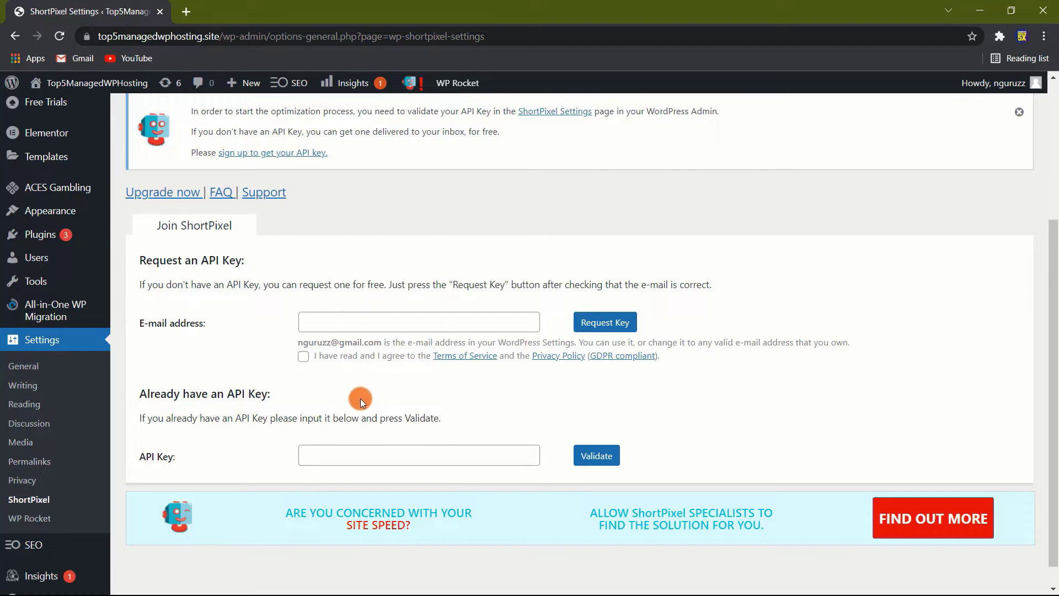
left_click(340, 326)
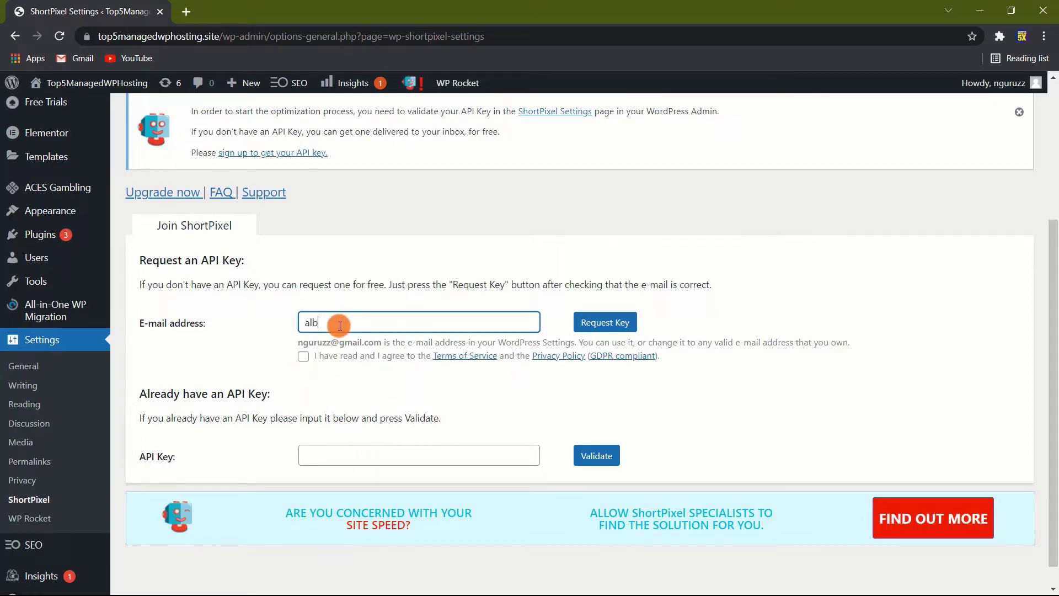
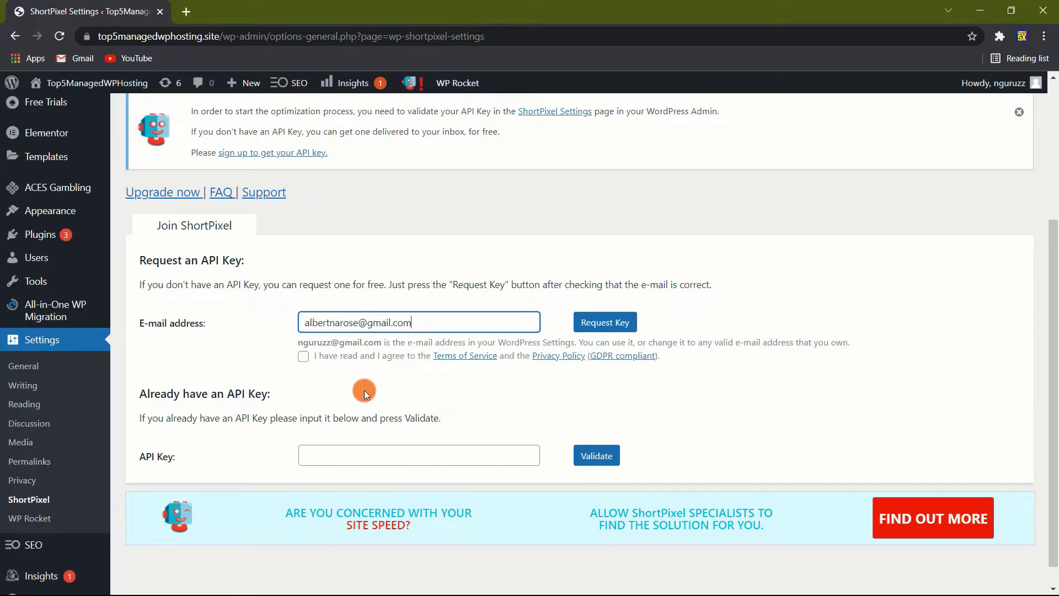
left_click(300, 355)
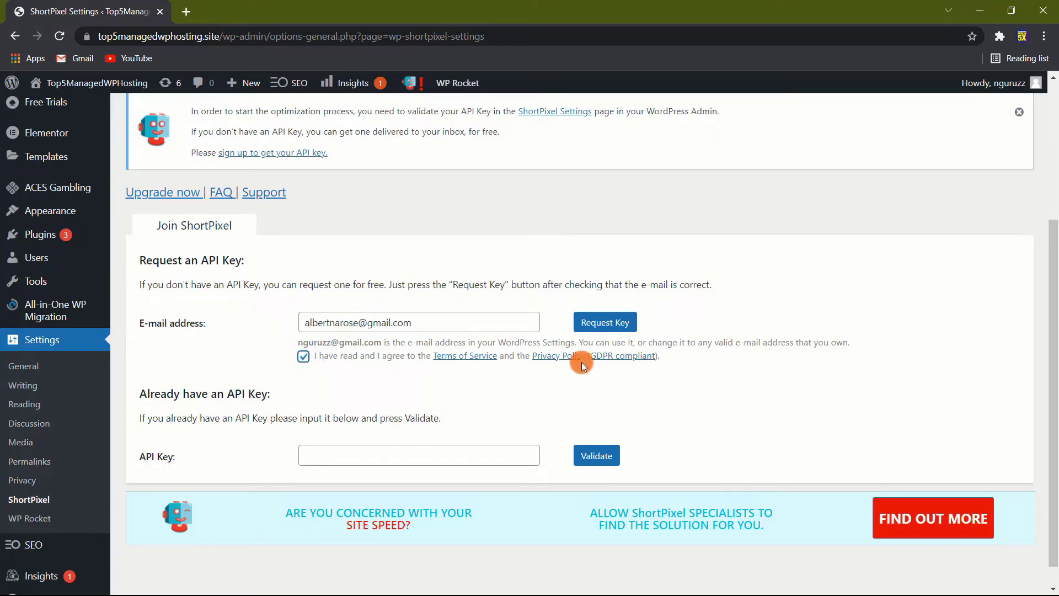
left_click(611, 329)
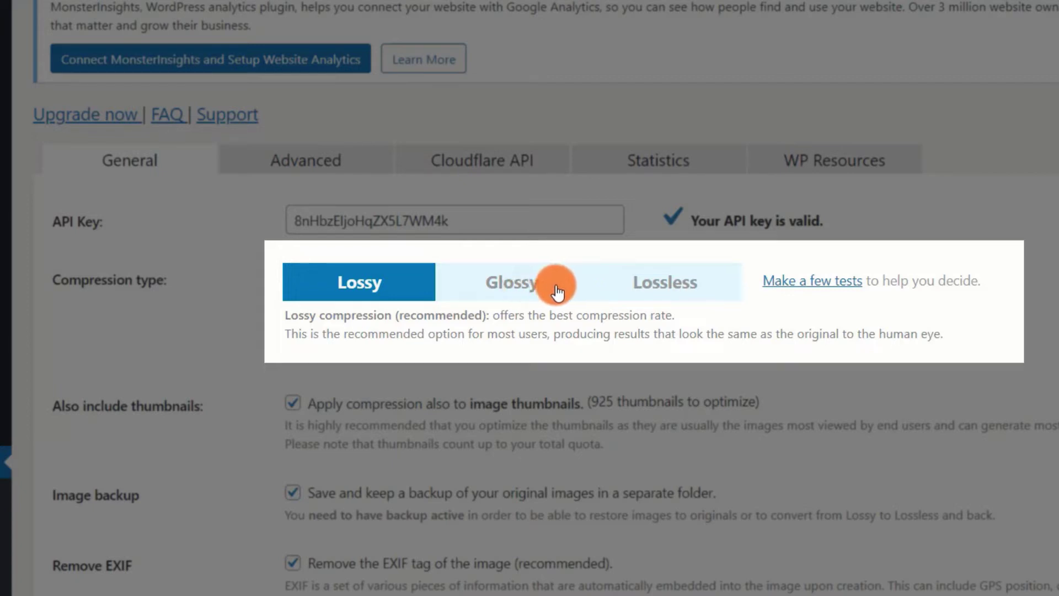
mouse_move(557, 291)
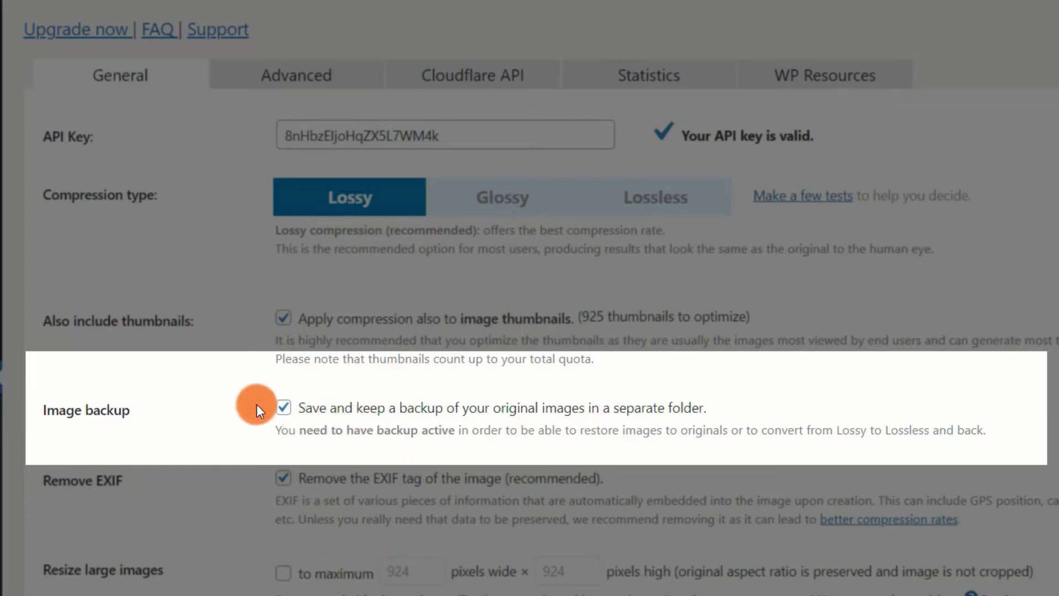
Step: Uncheck 'Save and keep a backup of your original images' and save the General settings
left_click(284, 411)
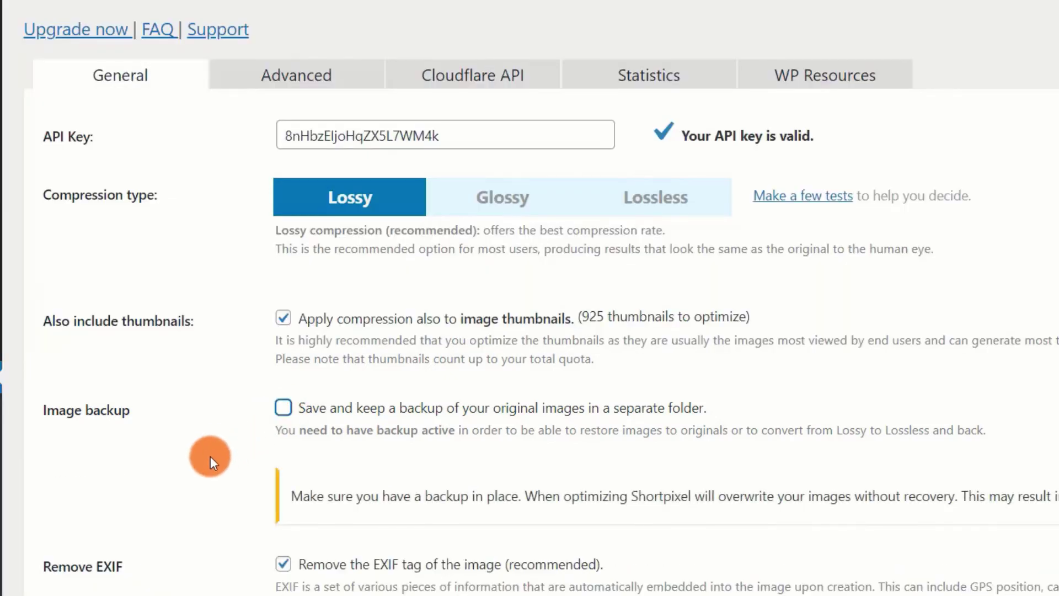
scroll(210, 456, "down", 2)
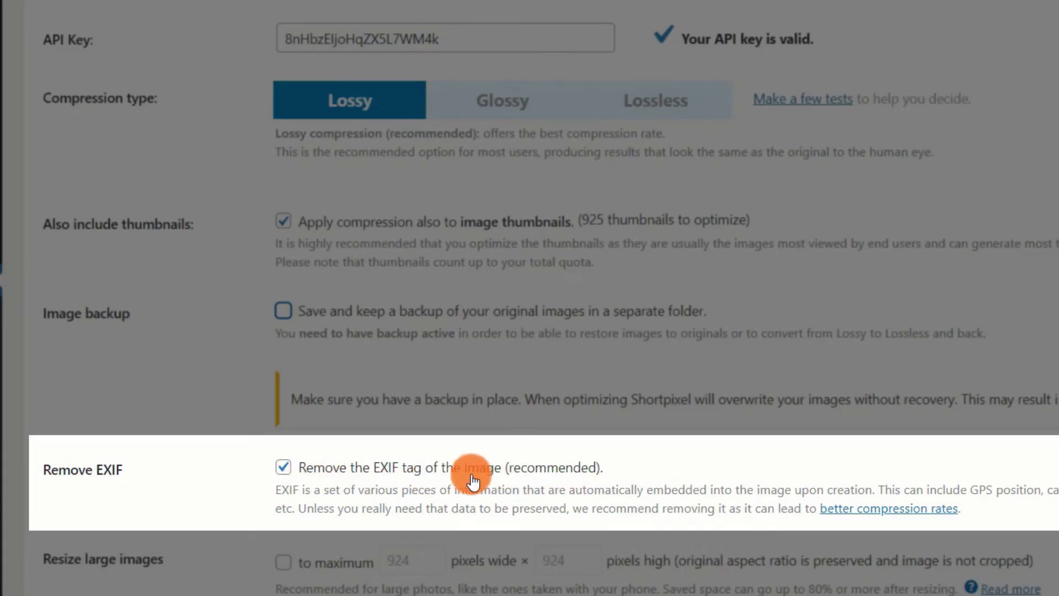
scroll(353, 478, "down", 2)
scroll(356, 478, "down", 2)
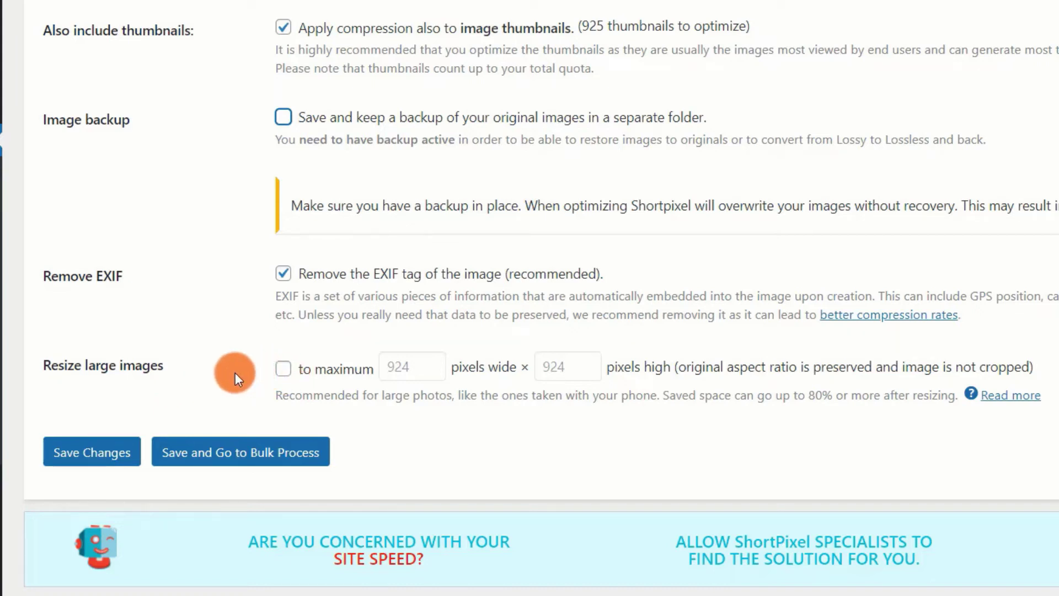
left_click(90, 457)
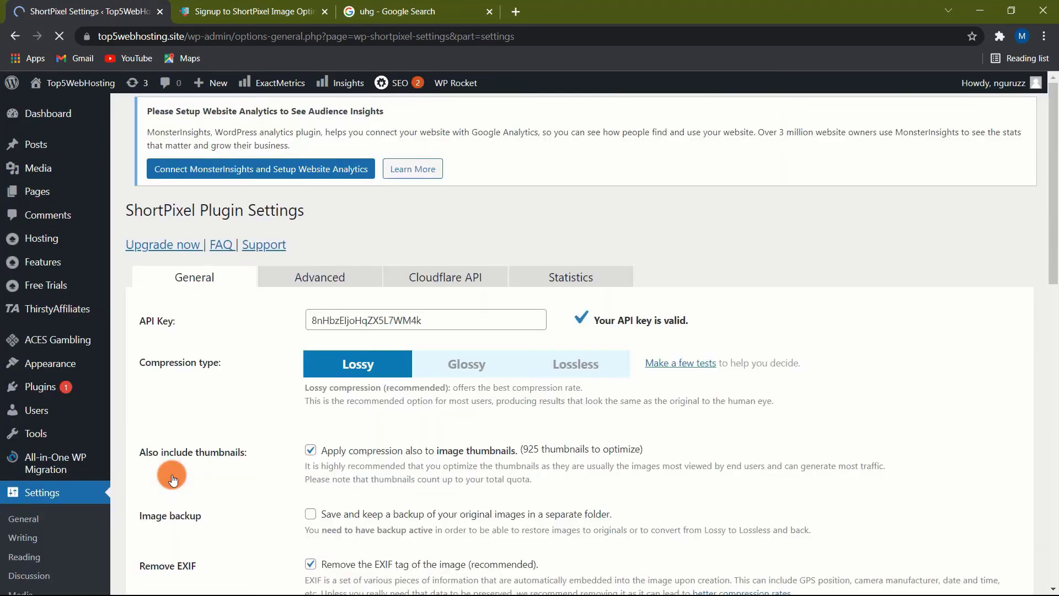
Step: Switch to the Advanced tab of the ShortPixel Plugin Settings page
left_click(296, 280)
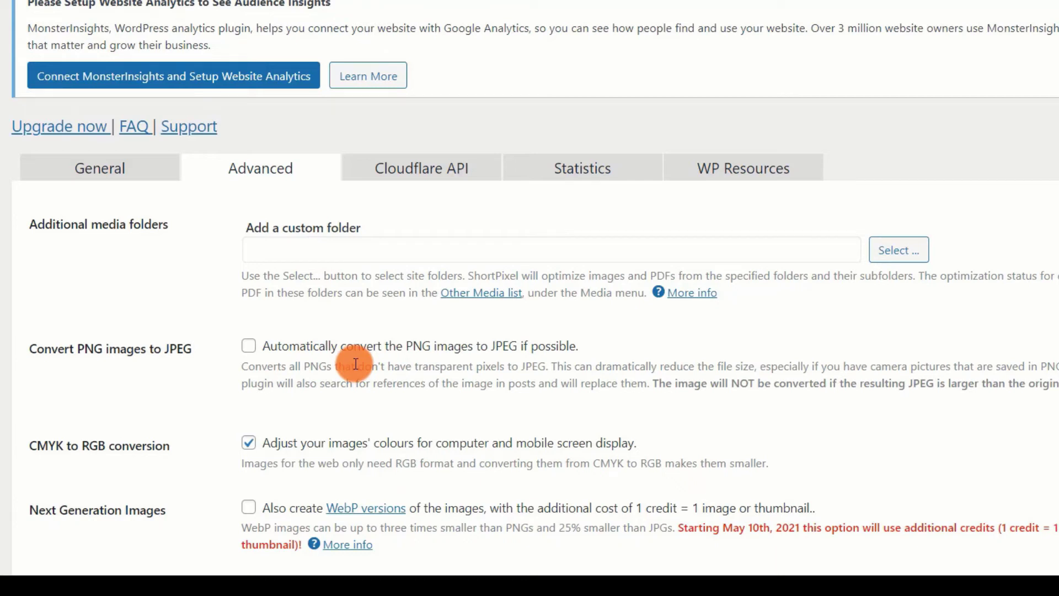
Step: Turn on Convert PNG to JPEG and creation of WebP and AVIF versions
scroll(356, 364, "down", 2)
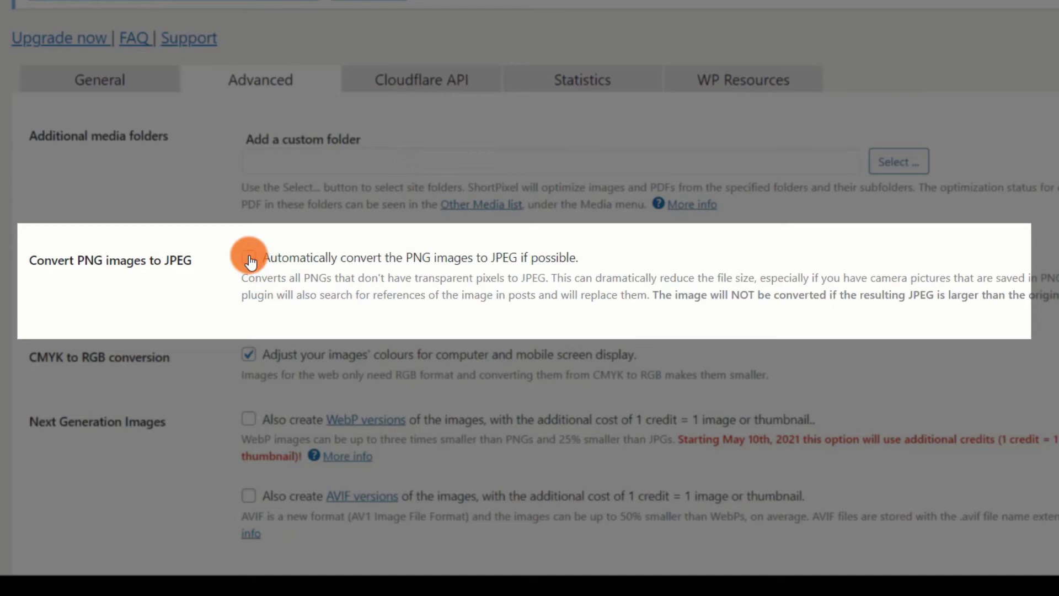
left_click(249, 259)
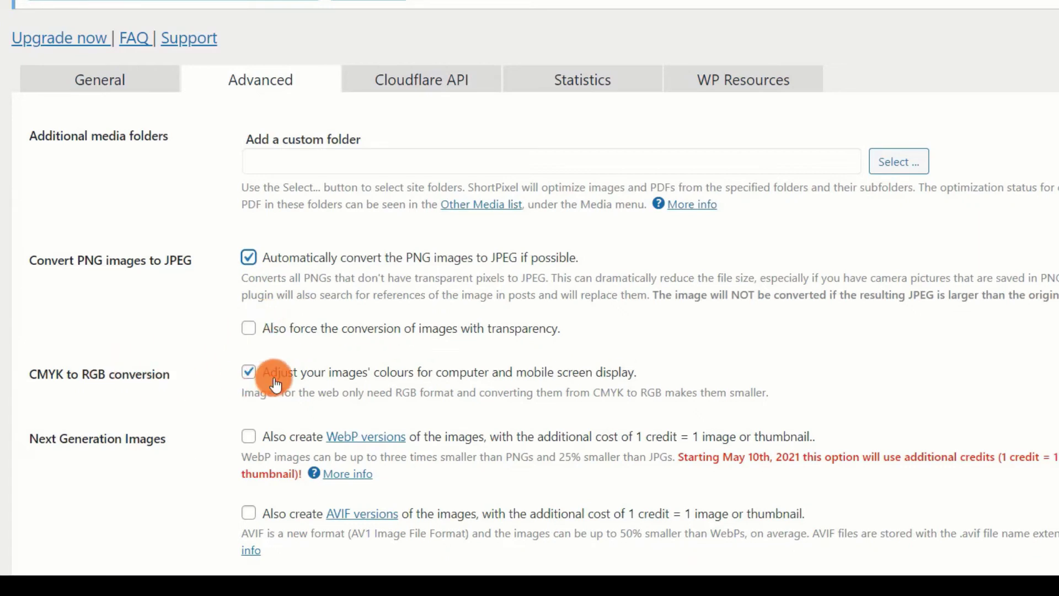
scroll(189, 376, "down", 2)
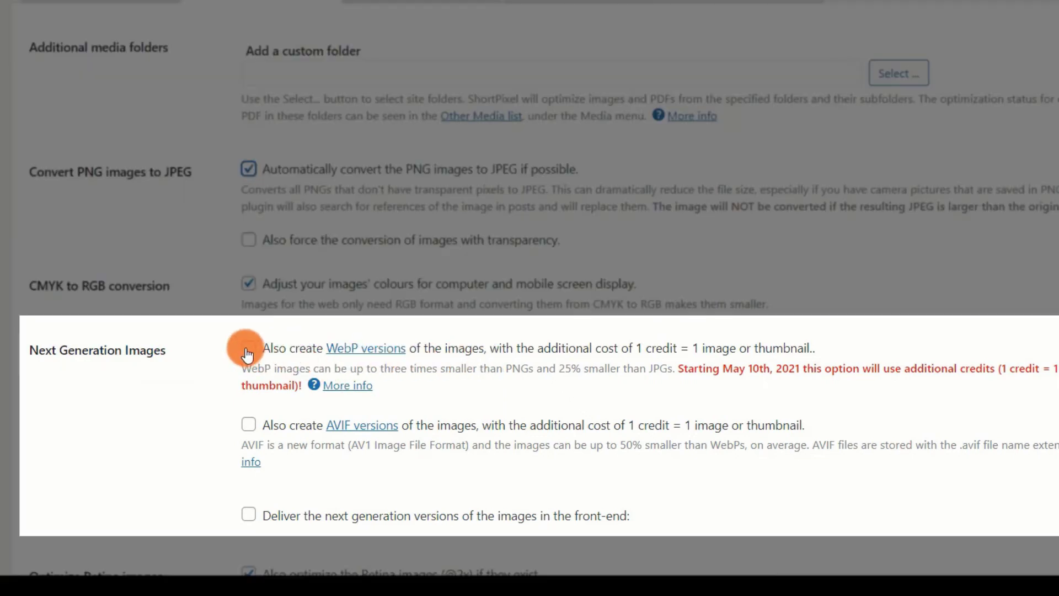
left_click(247, 348)
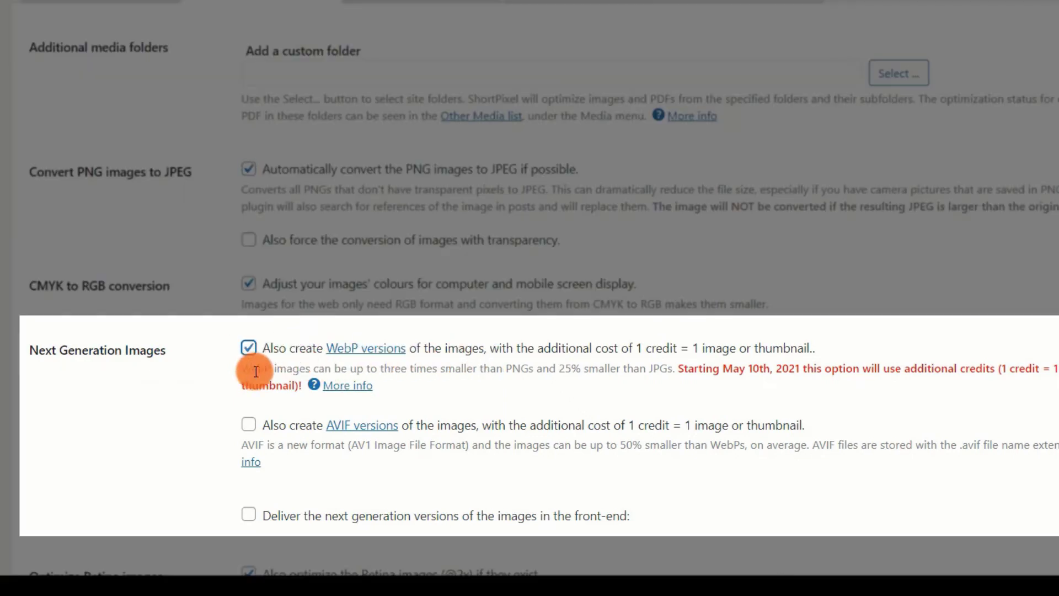
left_click(249, 425)
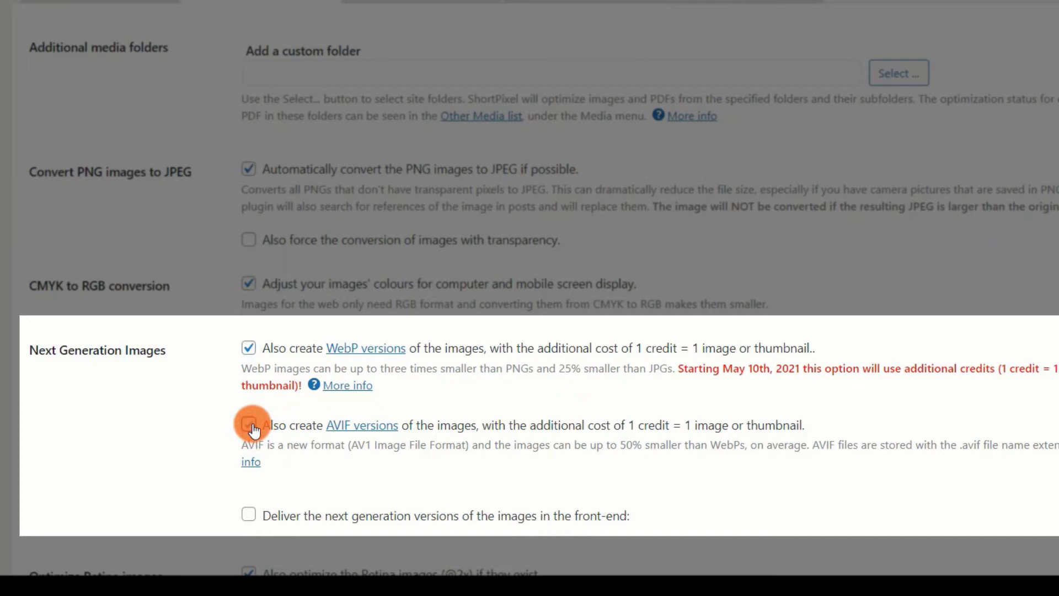
Step: Enable delivering the next-generation image versions in the front-end
scroll(472, 381, "down", 2)
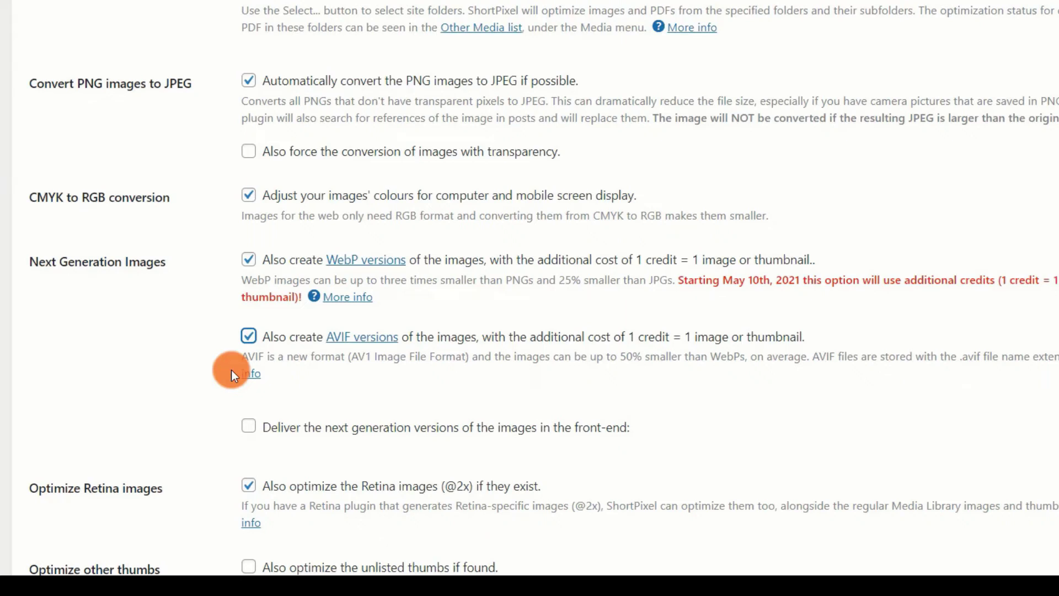
left_click(243, 424)
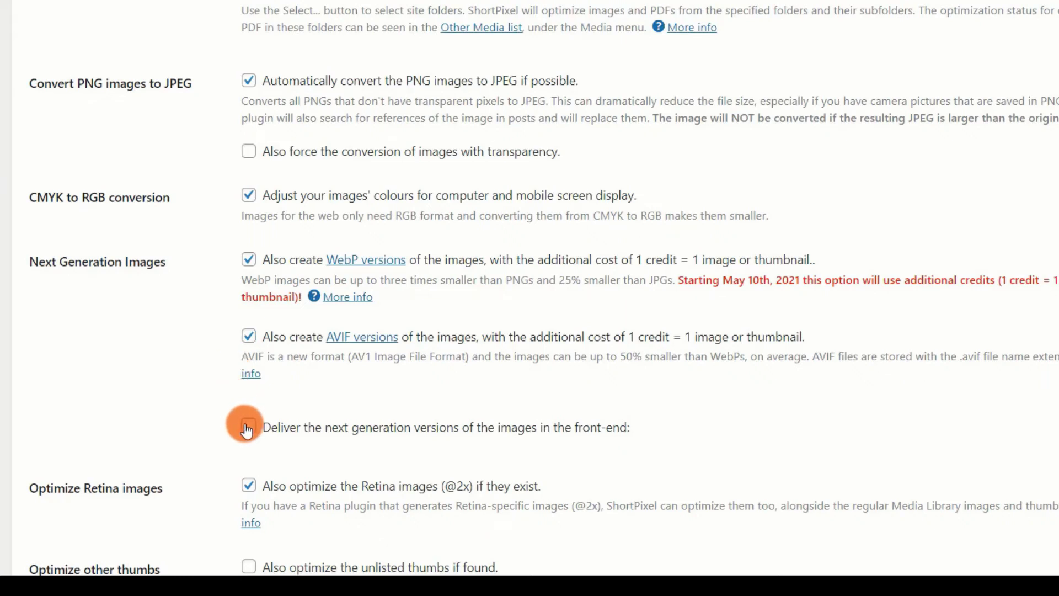
scroll(273, 395, "down", 2)
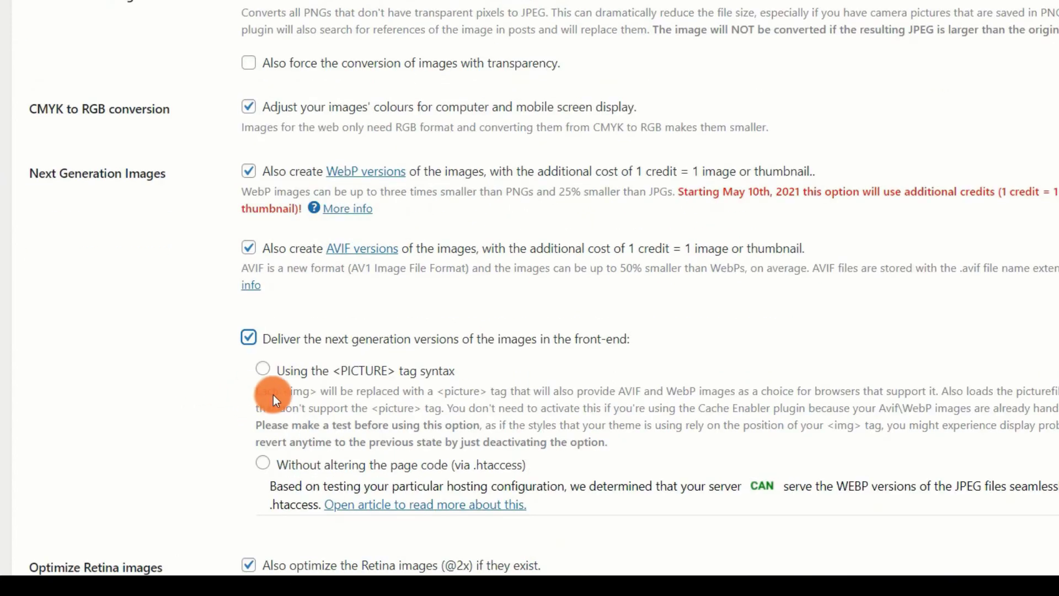
scroll(284, 395, "down", 2)
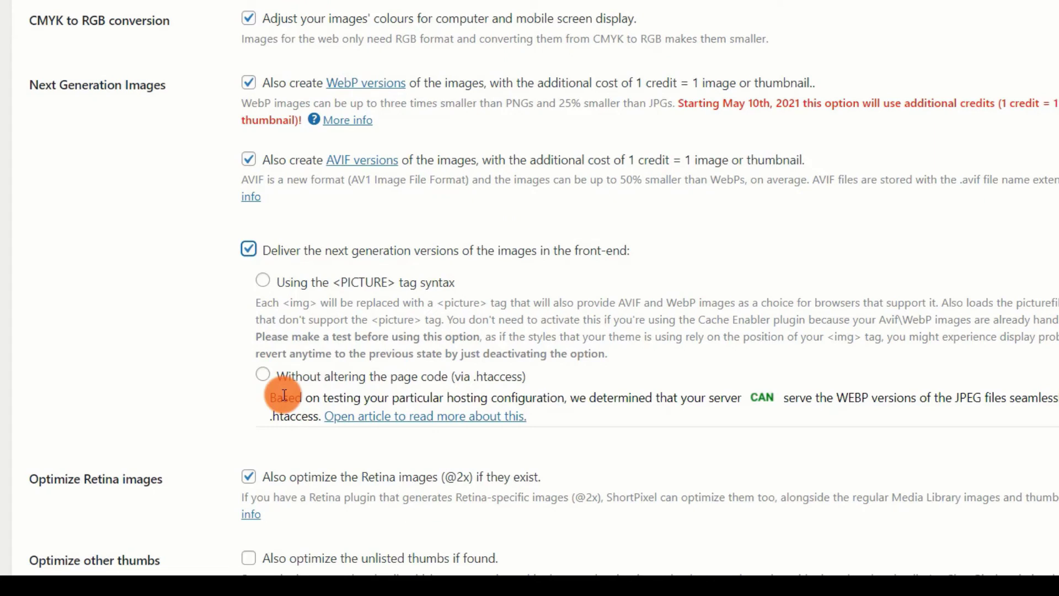
scroll(284, 395, "down", 4)
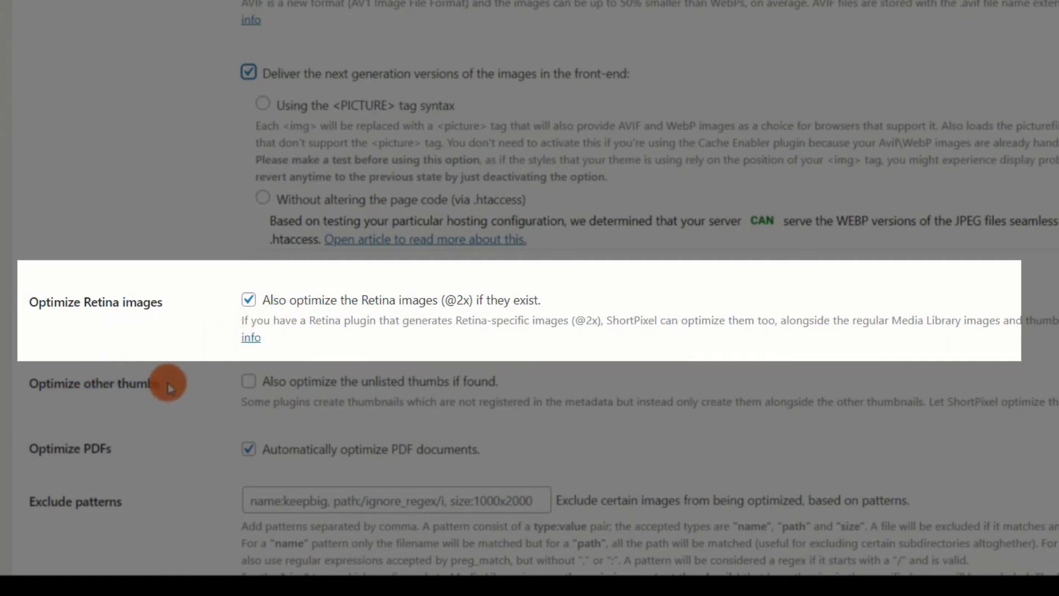
Step: Check 'Also optimize the unlisted thumbs if found' under Optimize other thumbs
scroll(193, 383, "down", 2)
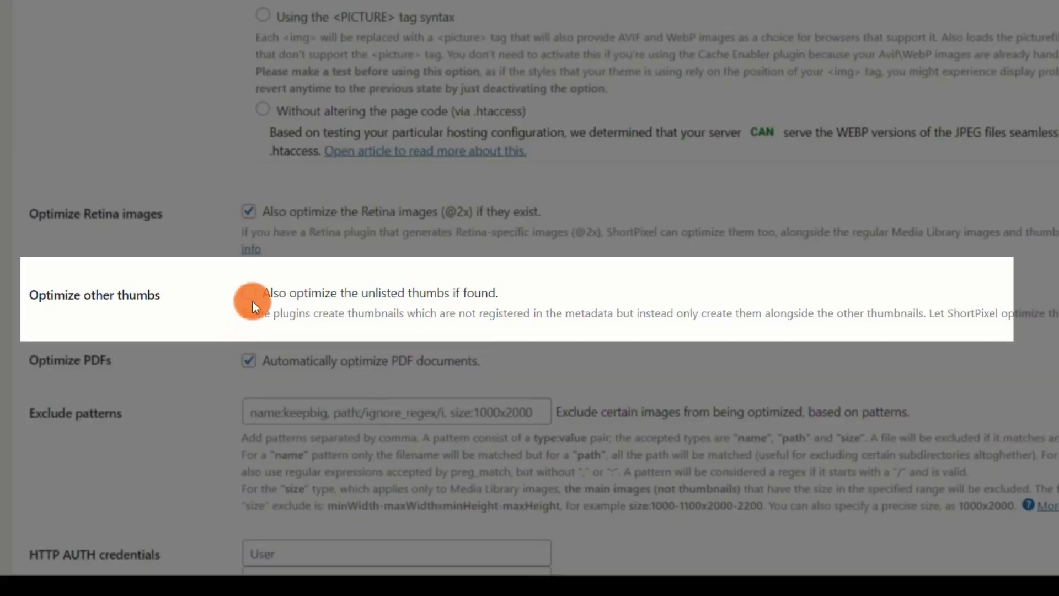
left_click(251, 299)
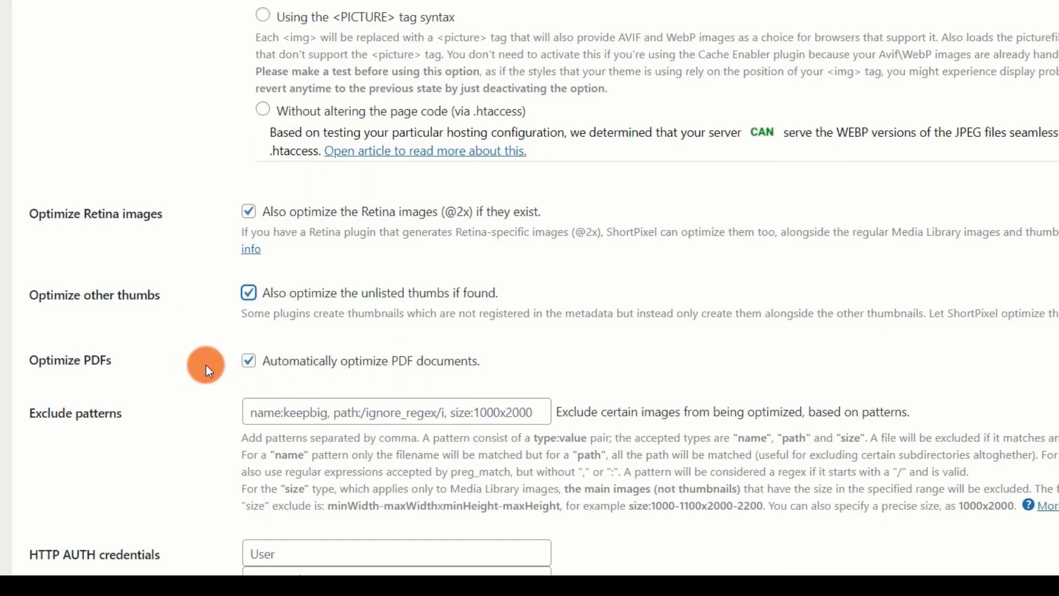
scroll(216, 360, "down", 2)
scroll(217, 360, "down", 2)
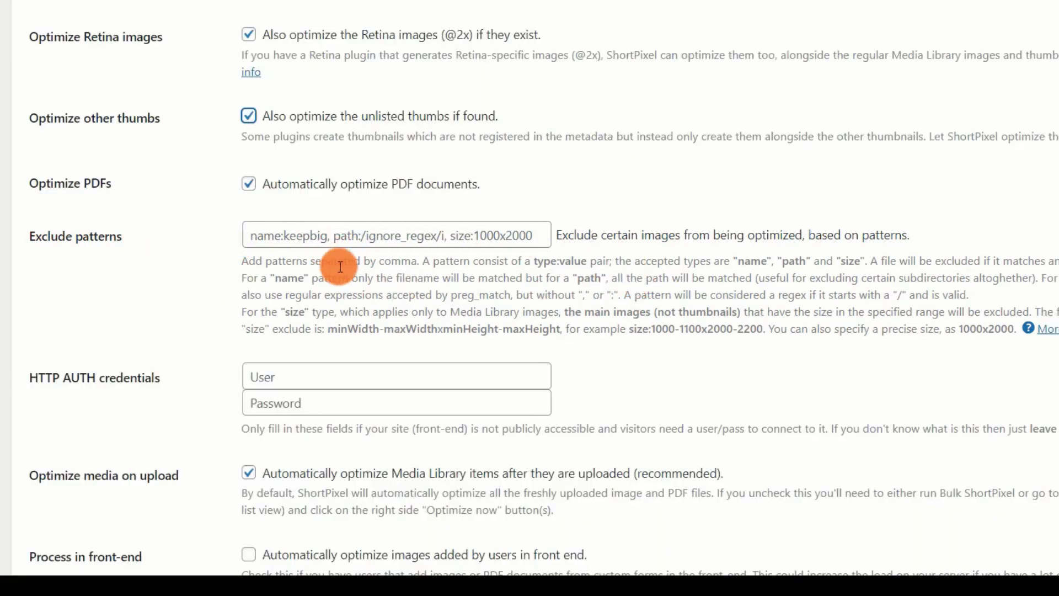
scroll(213, 291, "down", 3)
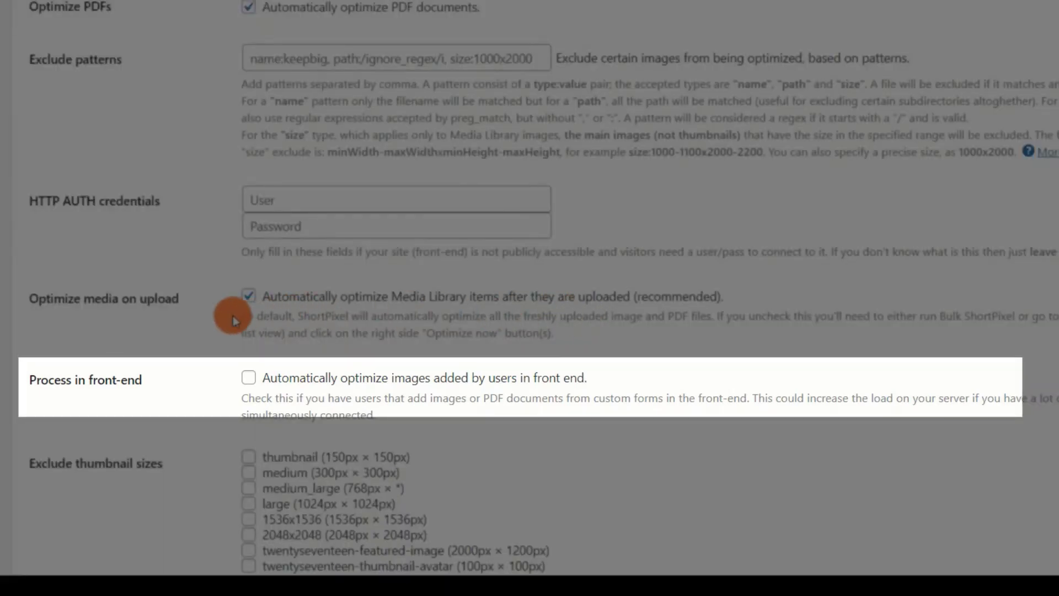
scroll(374, 309, "down", 2)
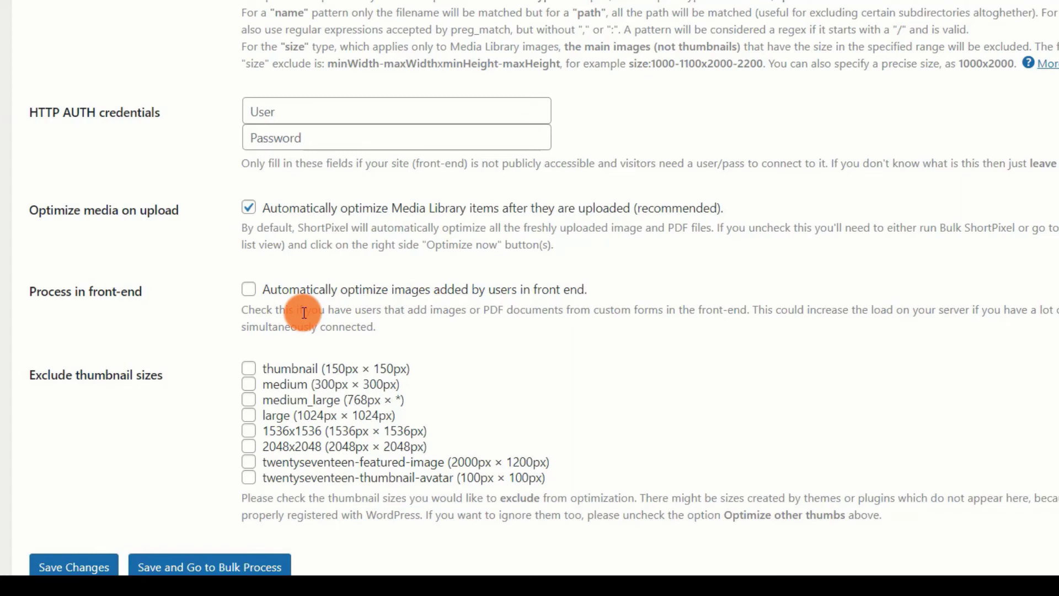
scroll(304, 313, "down", 3)
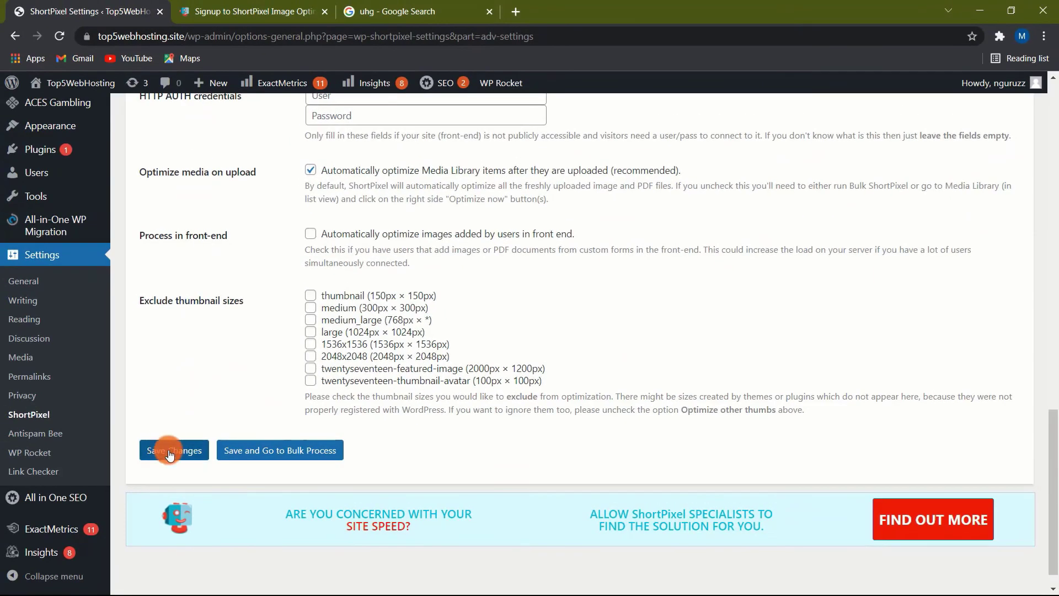
Step: Save the Advanced settings, leave the Cloudflare Zone ID and token blank, and view Statistics
left_click(170, 454)
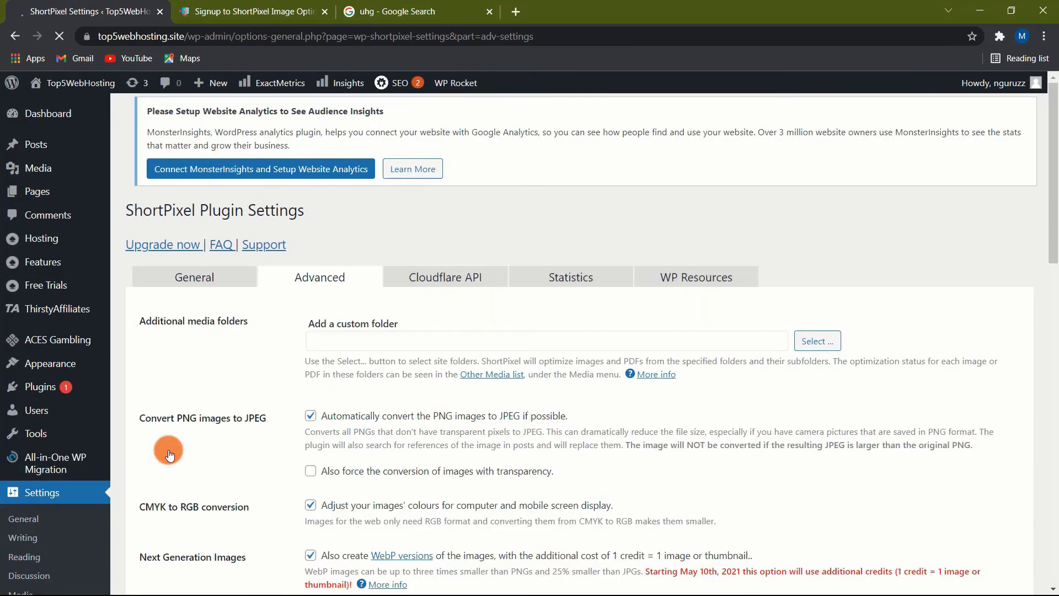
left_click(426, 277)
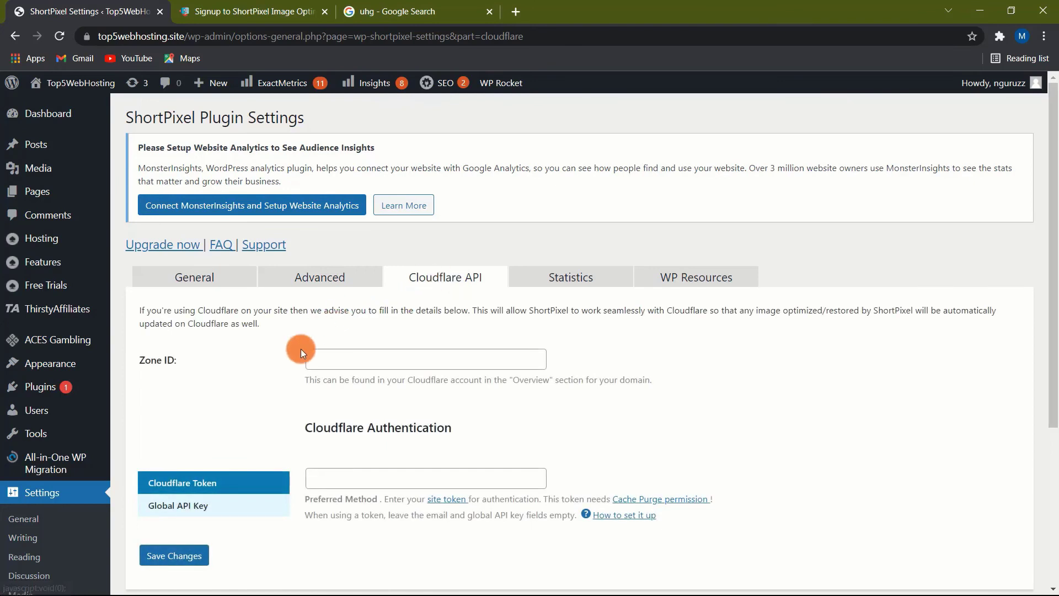
scroll(292, 354, "down", 2)
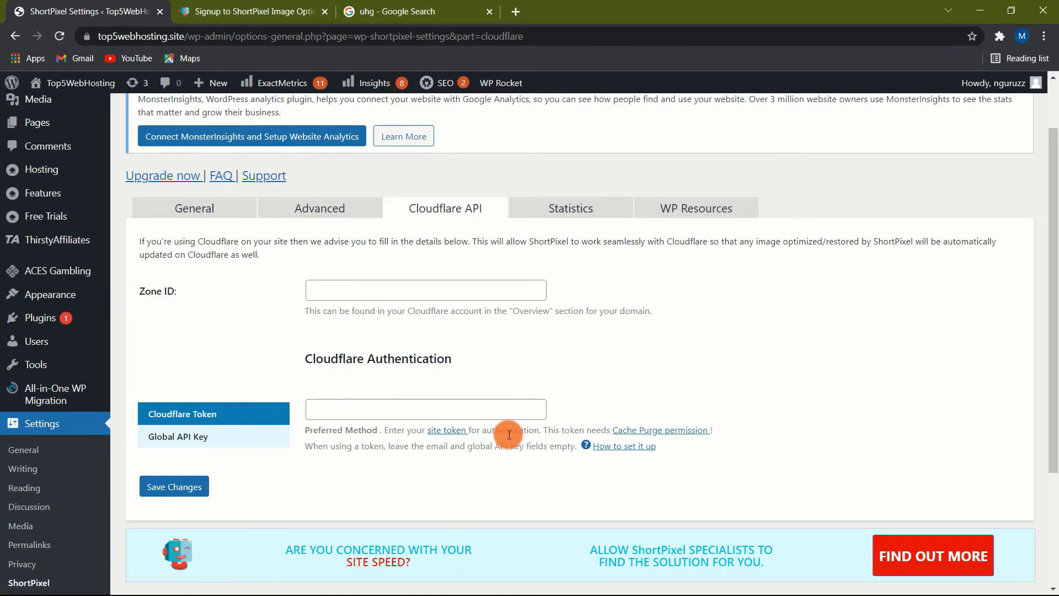
scroll(604, 372, "up", 2)
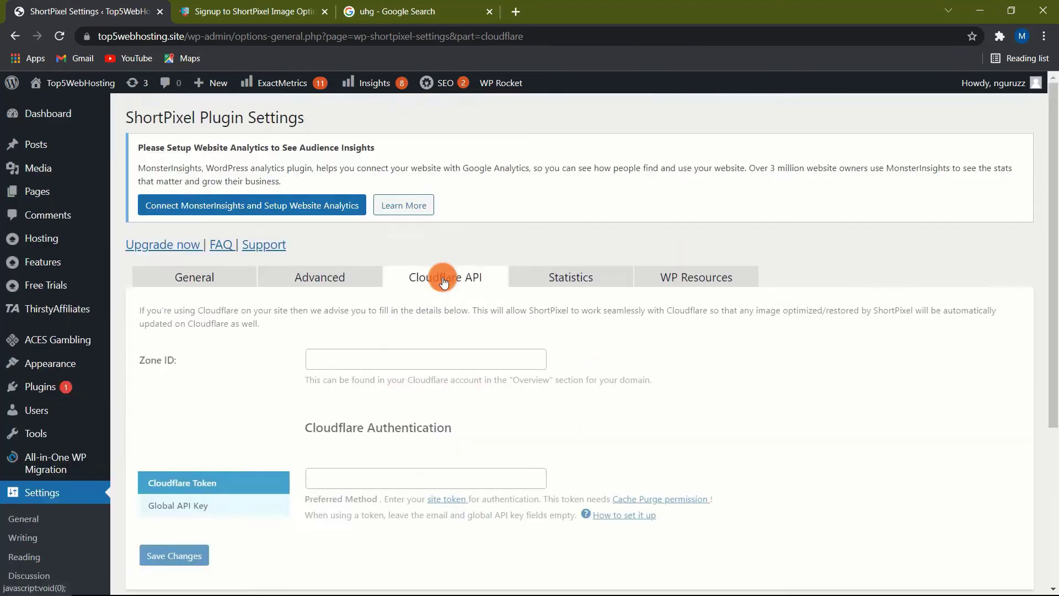
scroll(288, 357, "down", 1)
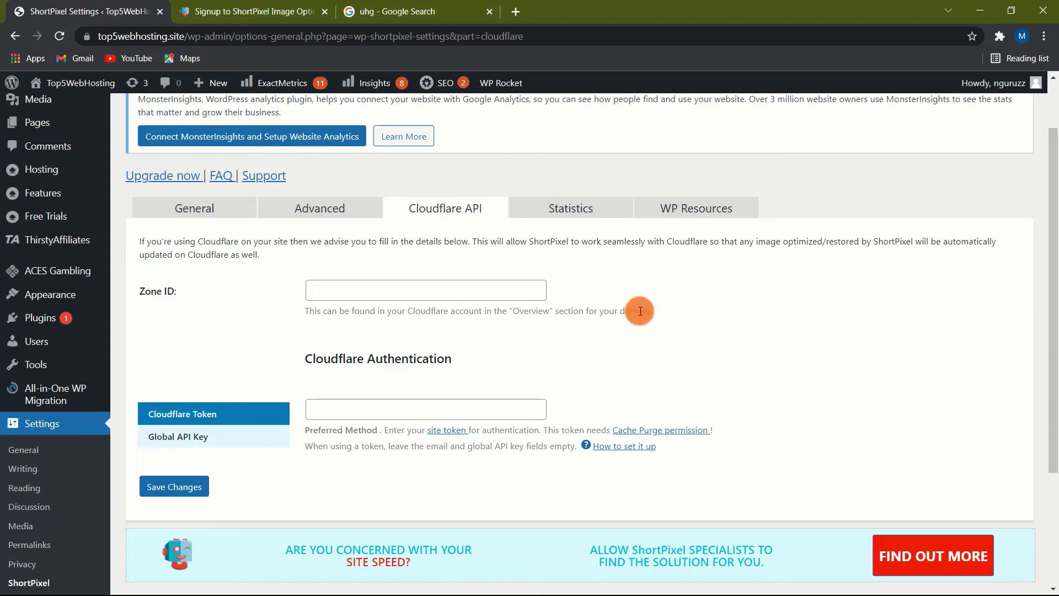
left_click(579, 212)
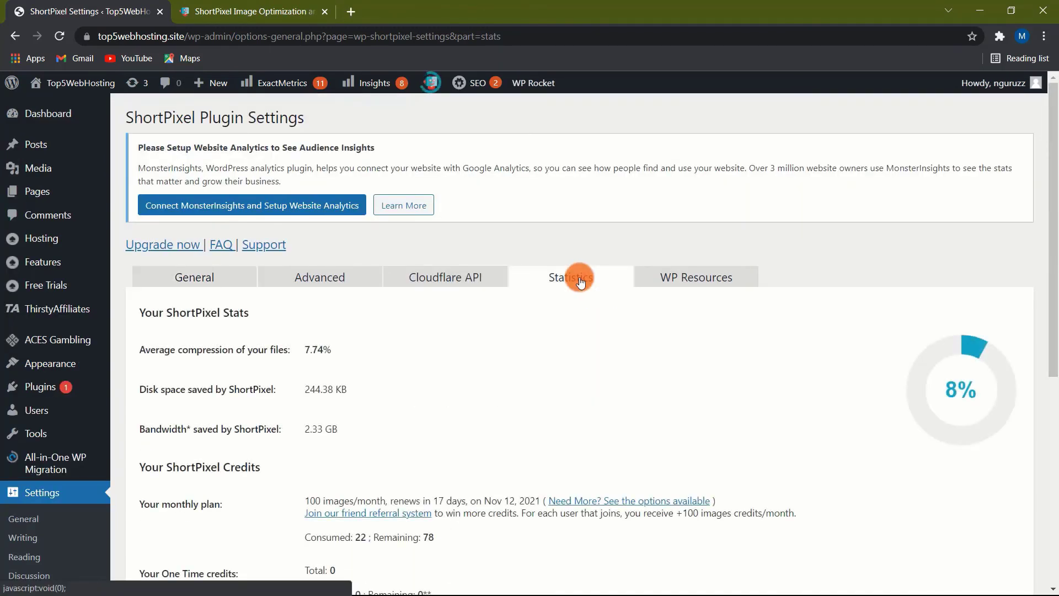
Step: Check the stats (7.74% average compression, 78 credits left), then open WP Resources
scroll(579, 280, "down", 1)
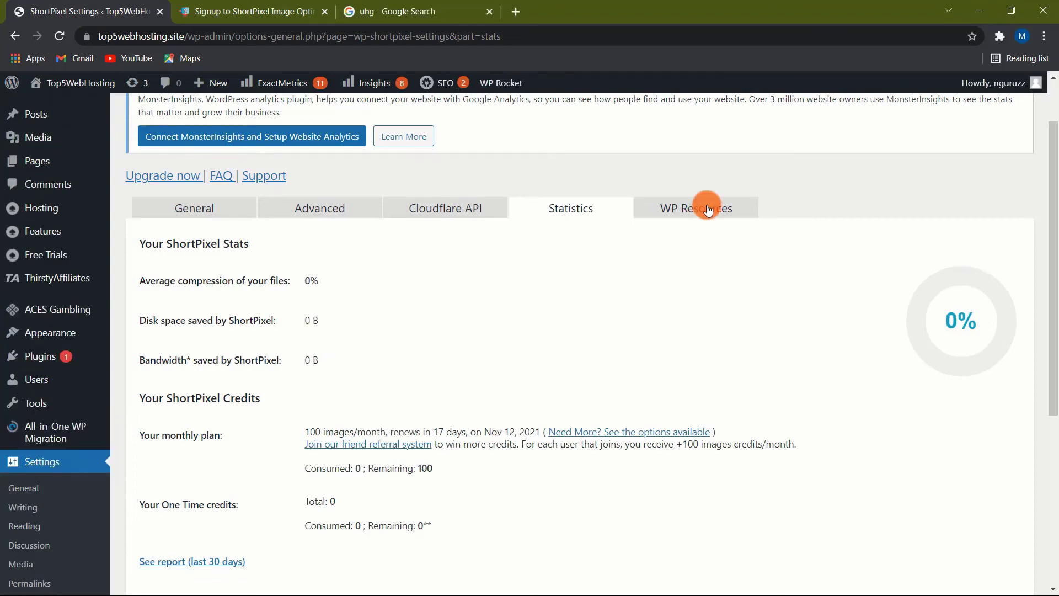
left_click(706, 209)
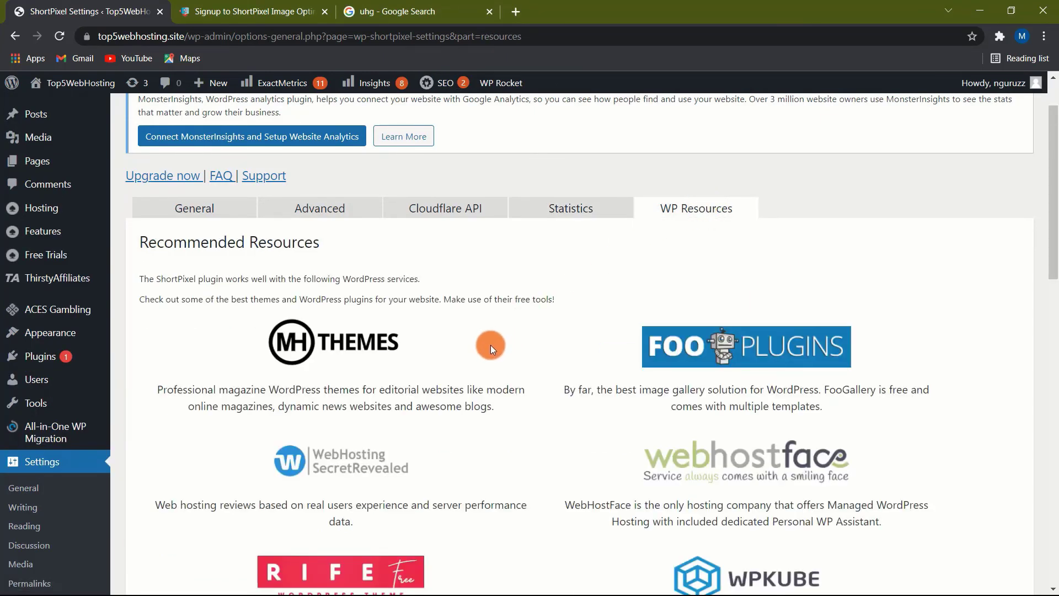
Step: Scroll through recommended resources such as MH Themes, FooPlugins and WebHostFace
scroll(489, 348, "down", 1)
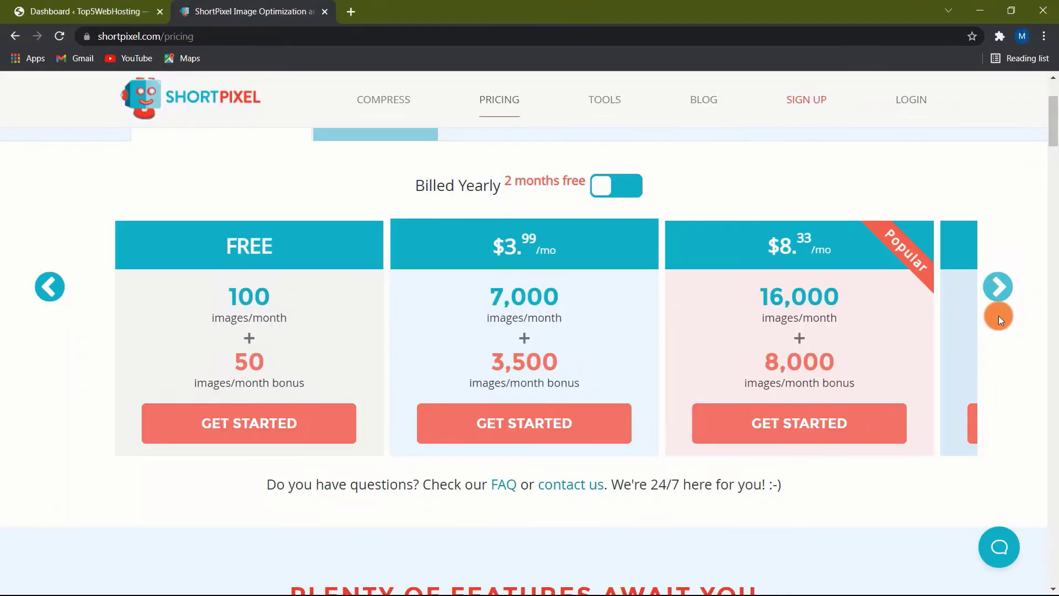
Step: Page through the monthly plans up to the $83.33 per month plan
left_click(1000, 296)
left_click(1000, 297)
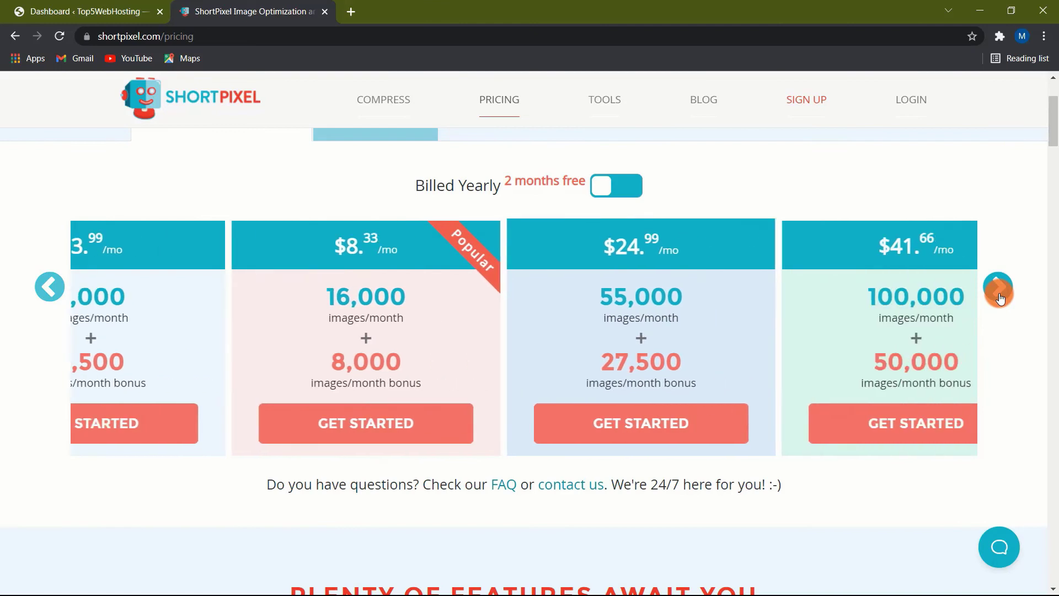
left_click(999, 296)
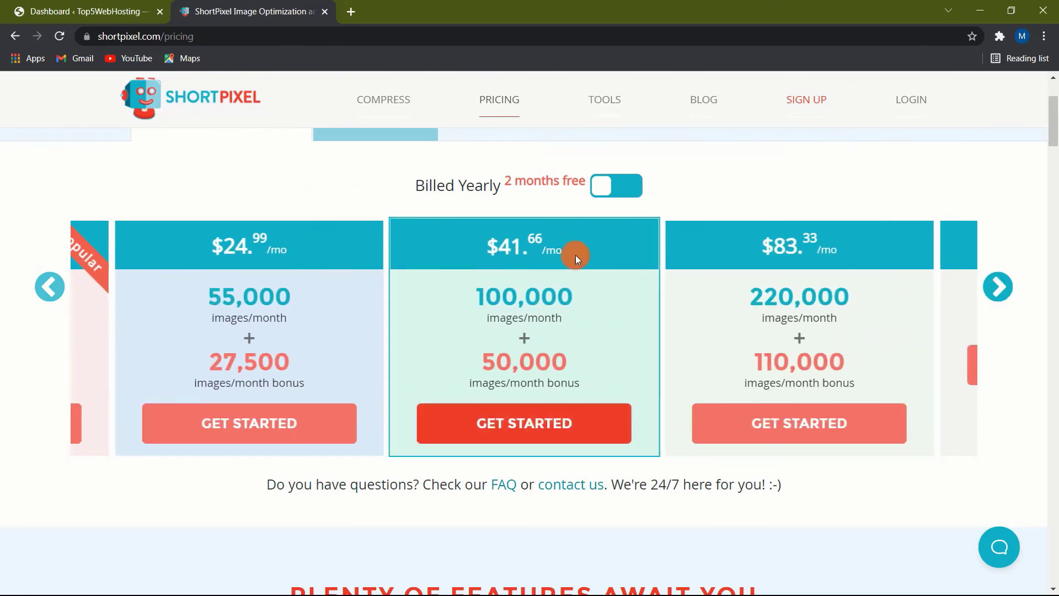
scroll(530, 303, "up", 3)
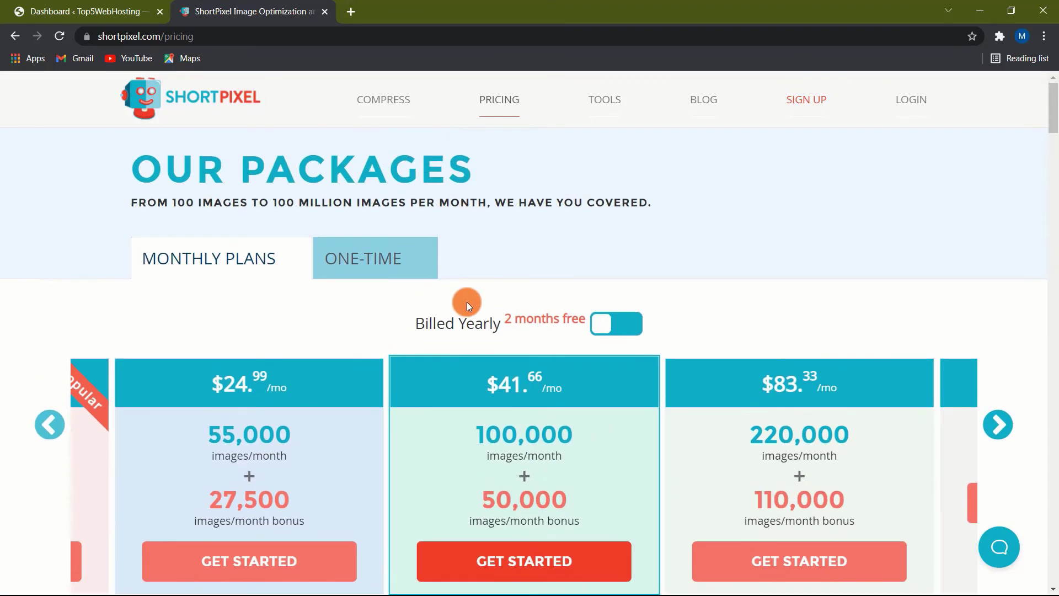
Step: Browse one-time packages down to $9.99 for 10,000 images, then load Adaptive Images CDN pricing
left_click(356, 256)
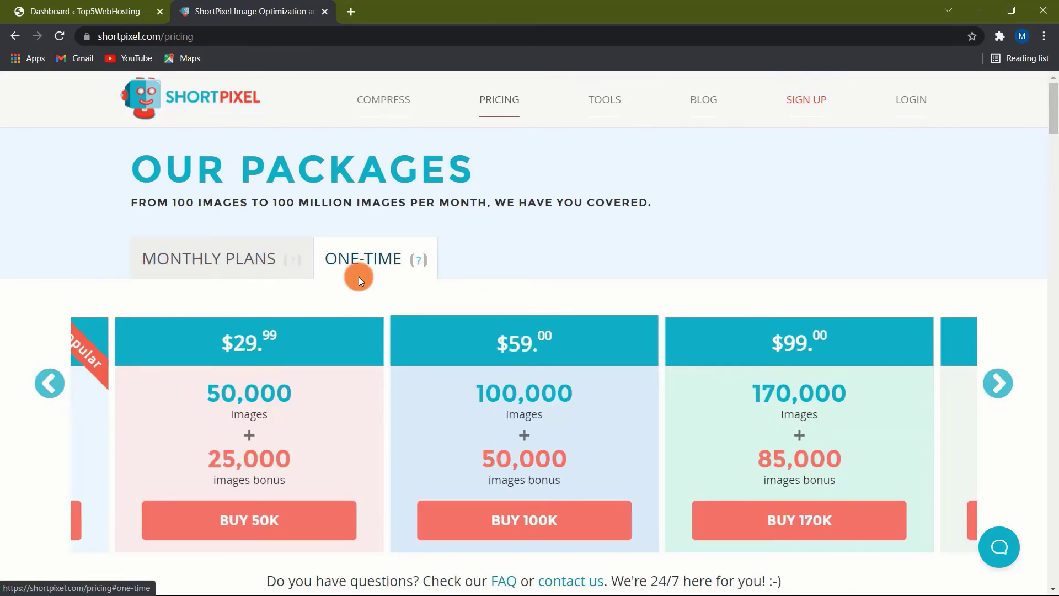
left_click(44, 382)
scroll(9, 381, "down", 1)
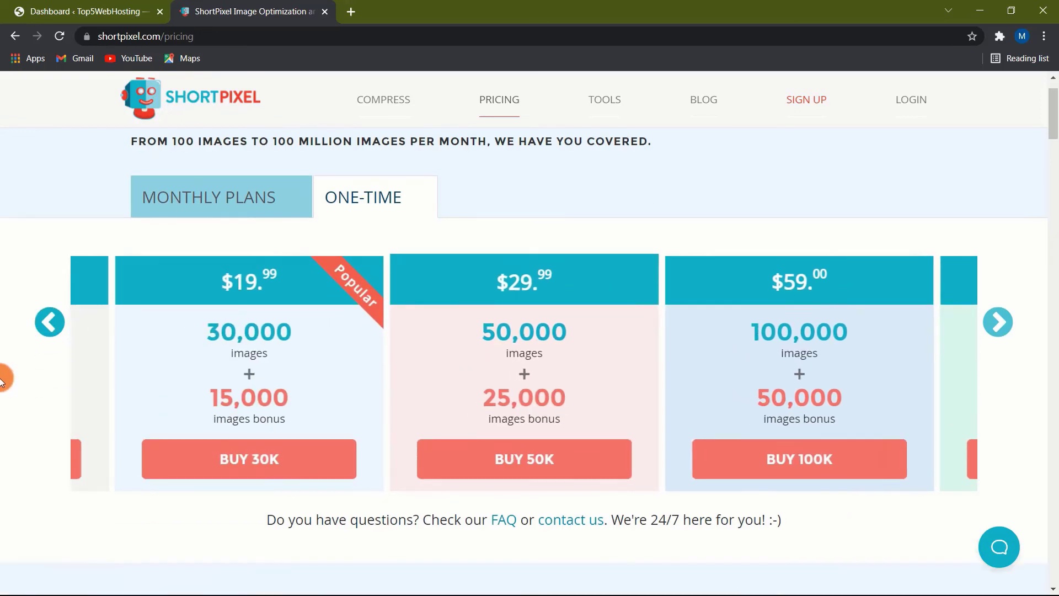
left_click(48, 320)
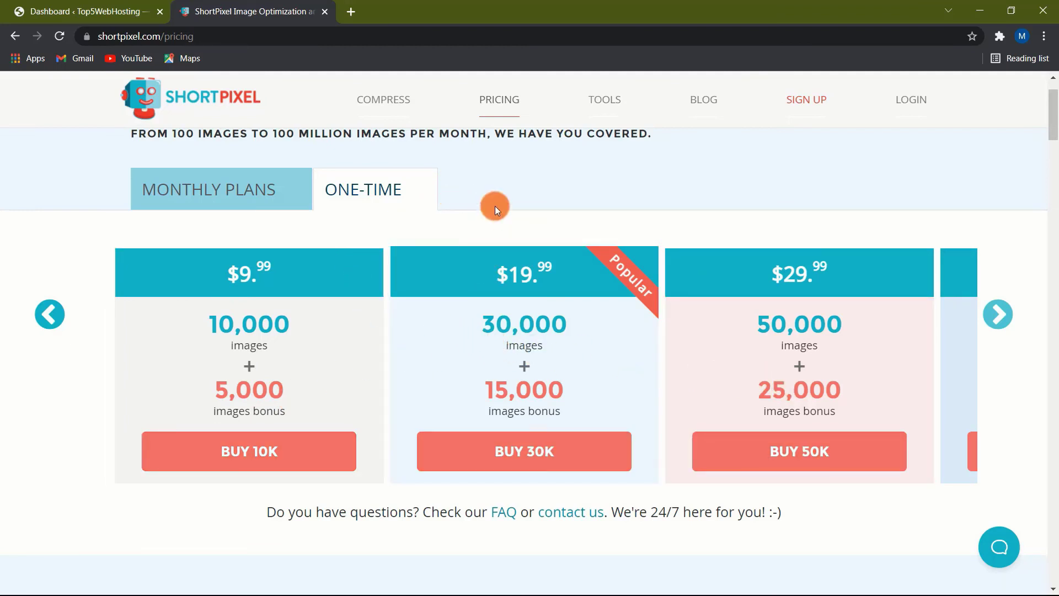
left_click(501, 99)
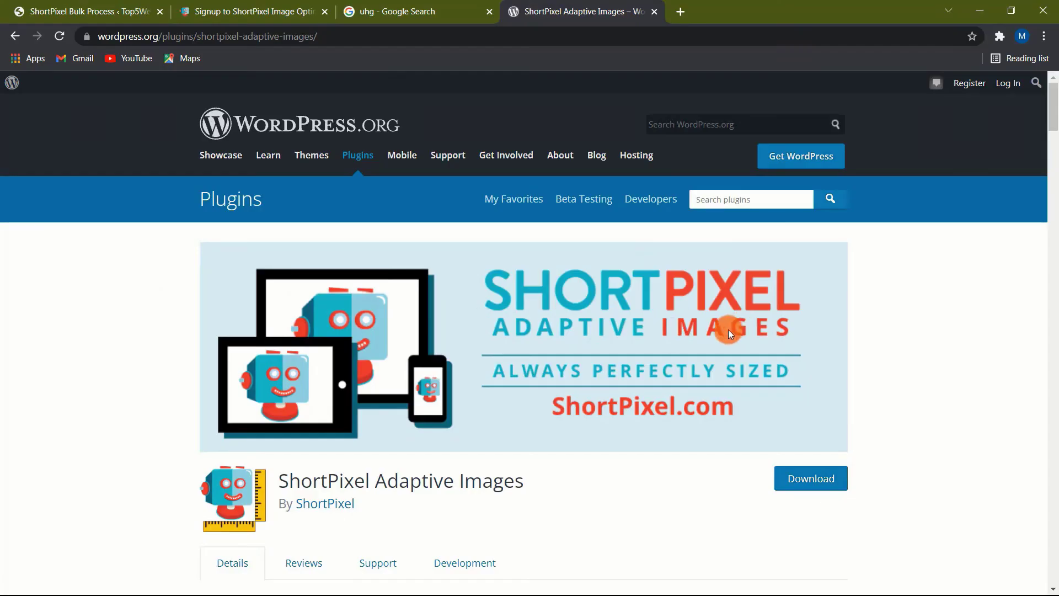
Step: Read the Adaptive Images plugin listing (version 3.0.0, 20,000+ installs), then view the Smart Cropping features
scroll(196, 349, "down", 3)
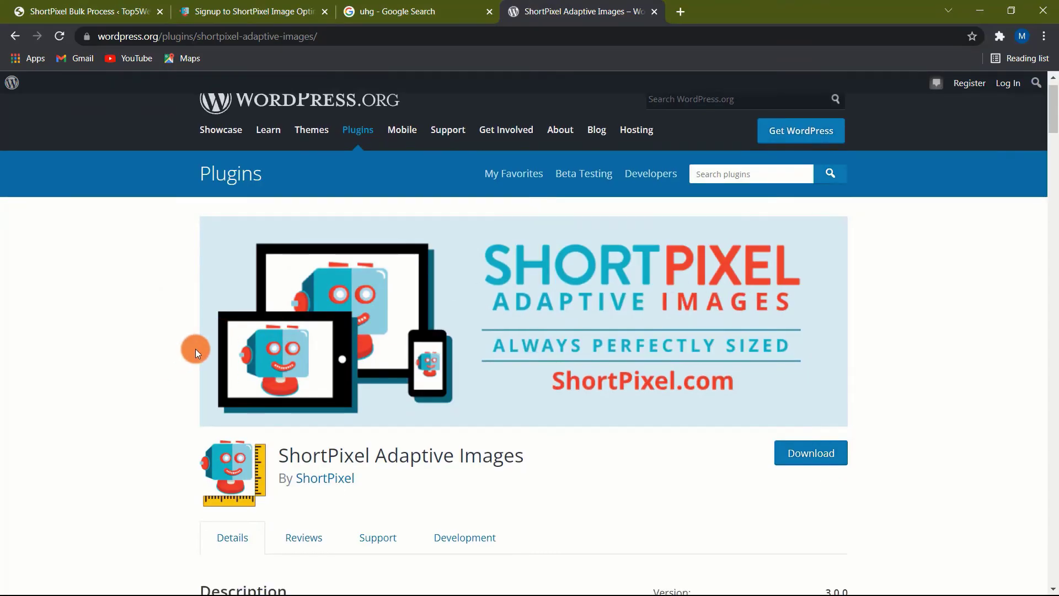
scroll(170, 339, "down", 1)
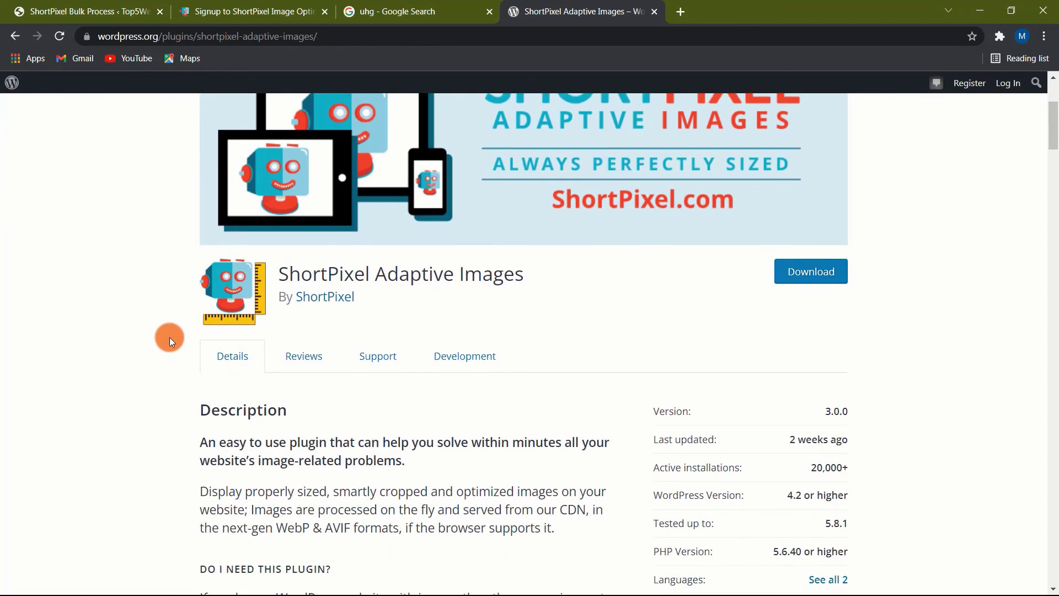
scroll(170, 341, "down", 2)
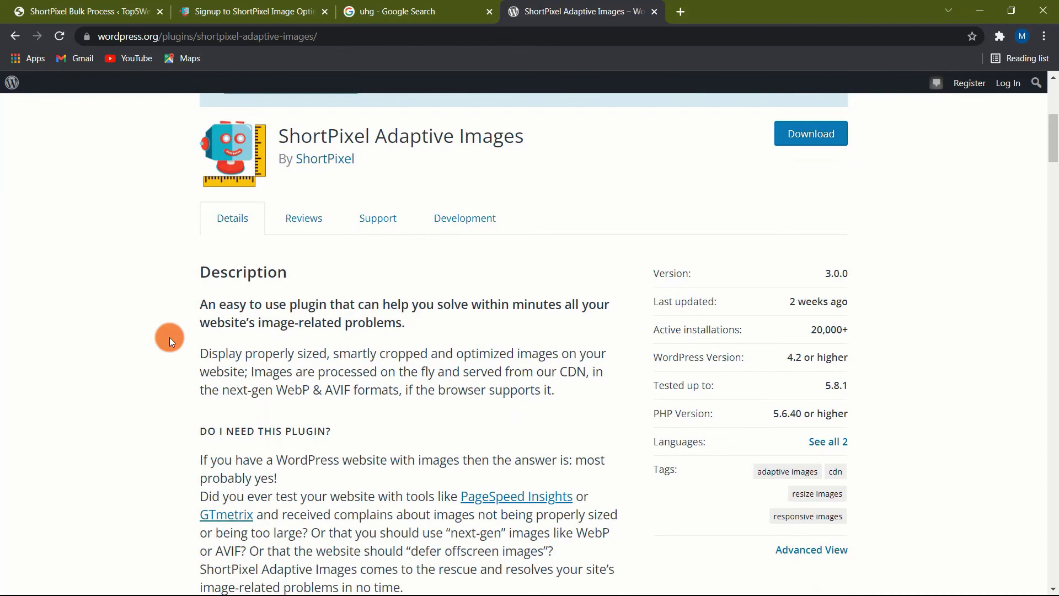
key("ctrl+2")
scroll(12, 389, "down", 1)
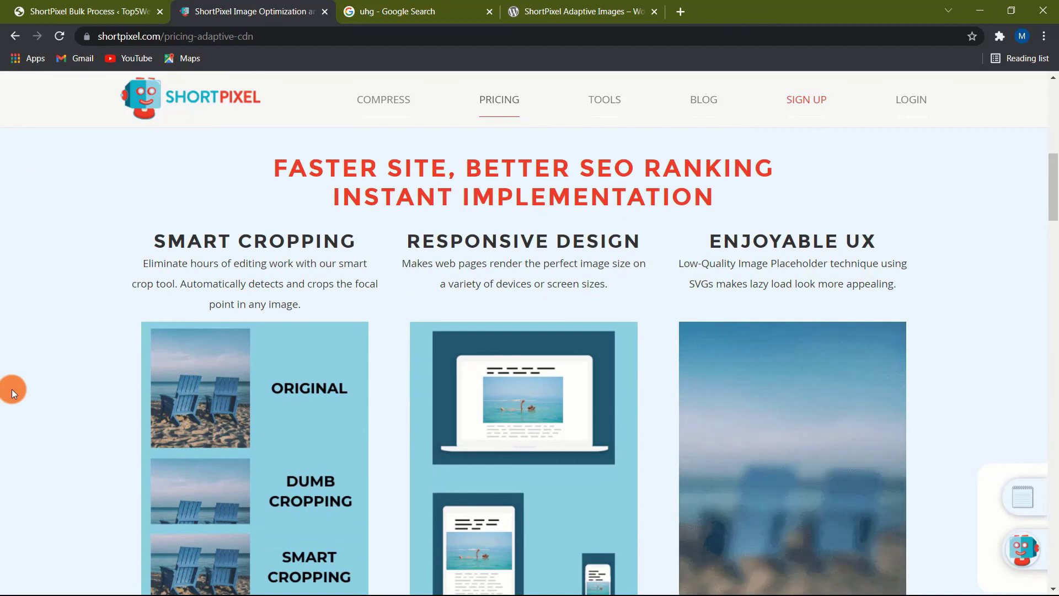
scroll(11, 389, "down", 2)
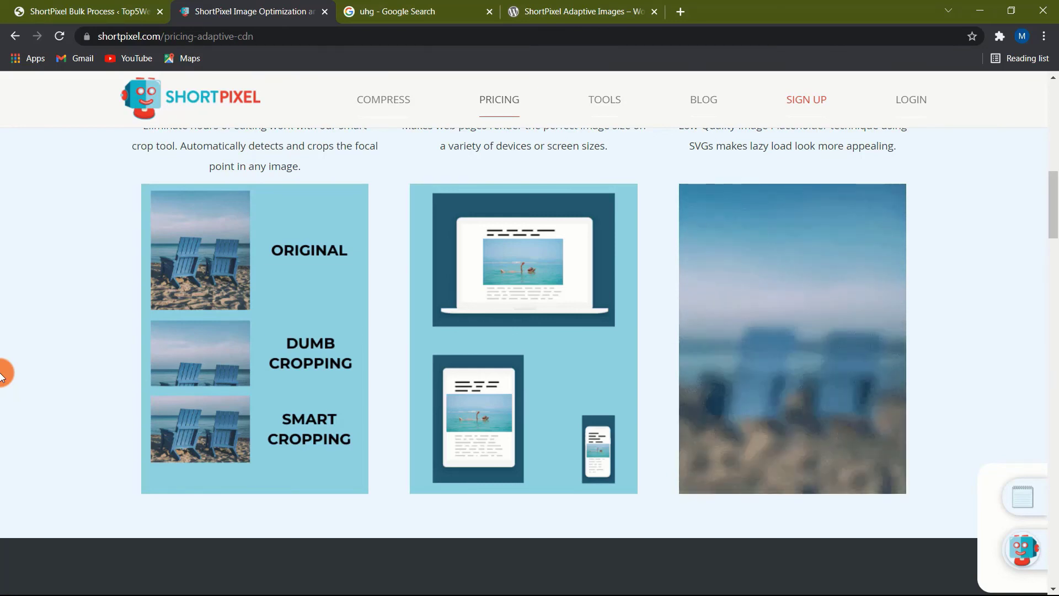
scroll(44, 403, "up", 10)
left_click(49, 424)
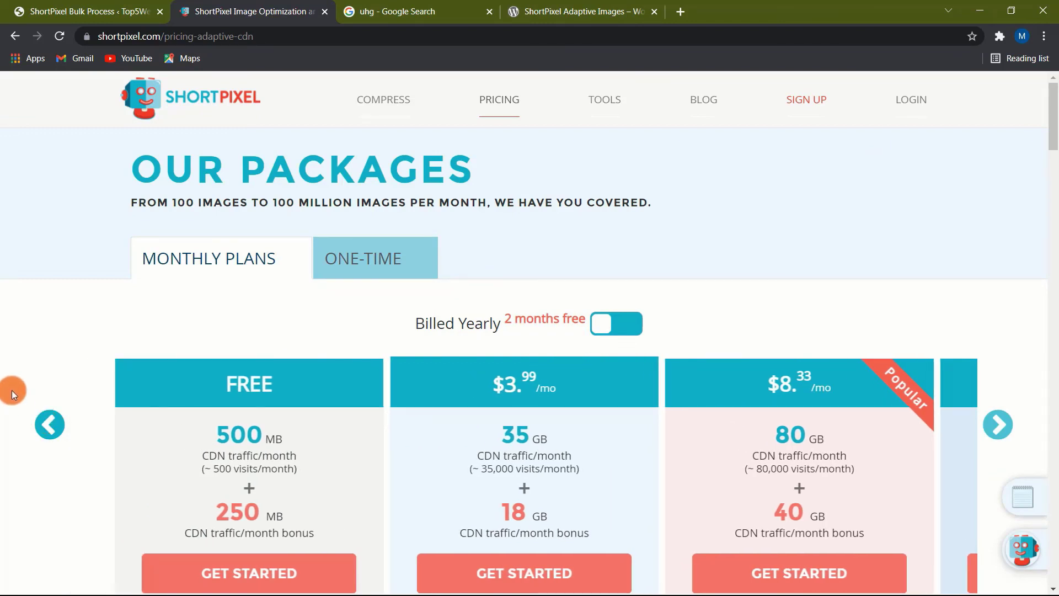
scroll(12, 389, "down", 9)
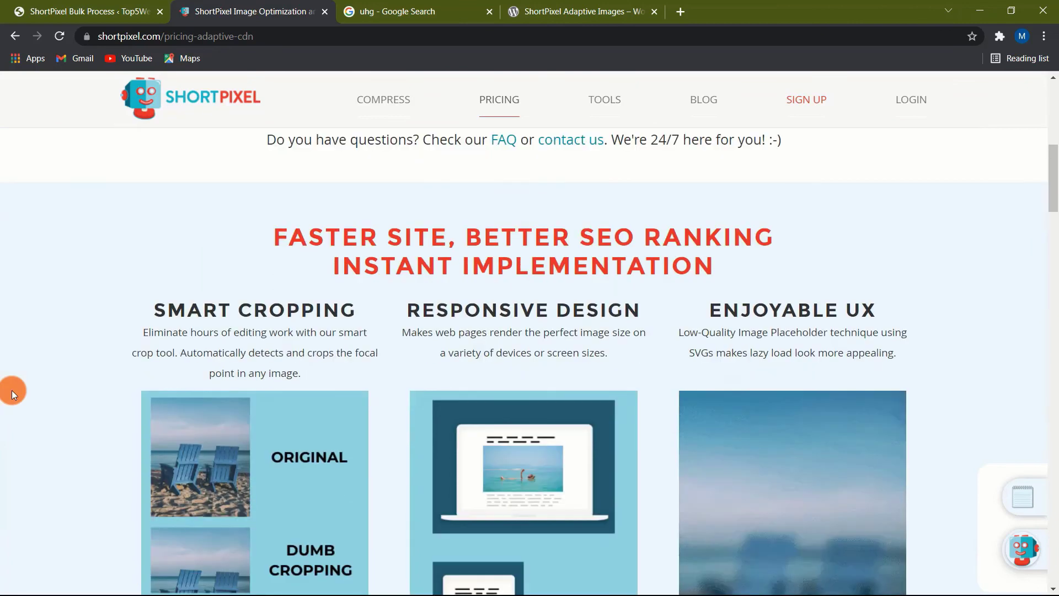
scroll(11, 390, "down", 1)
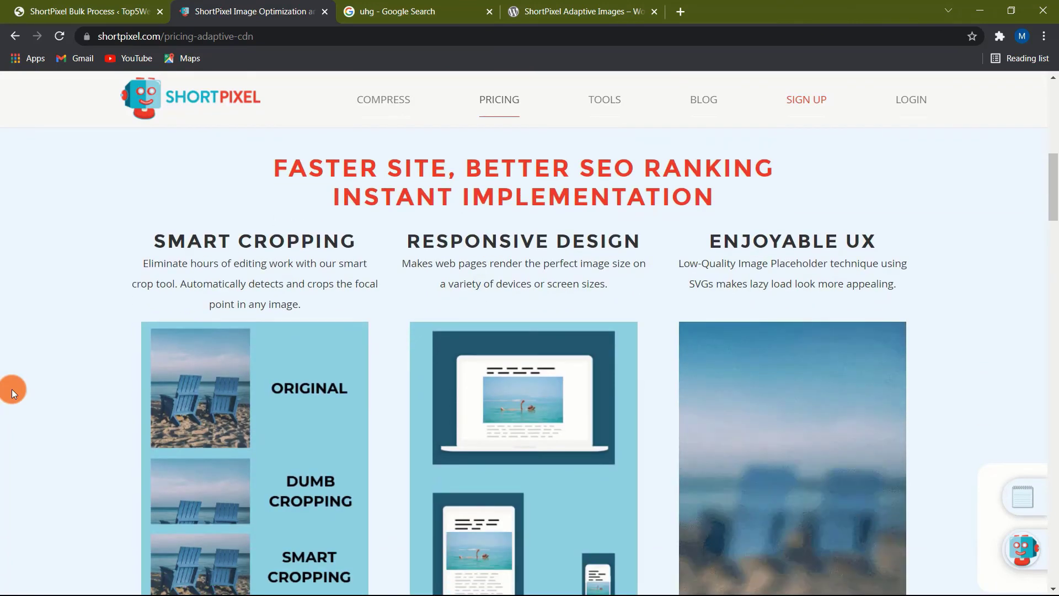
scroll(12, 389, "down", 2)
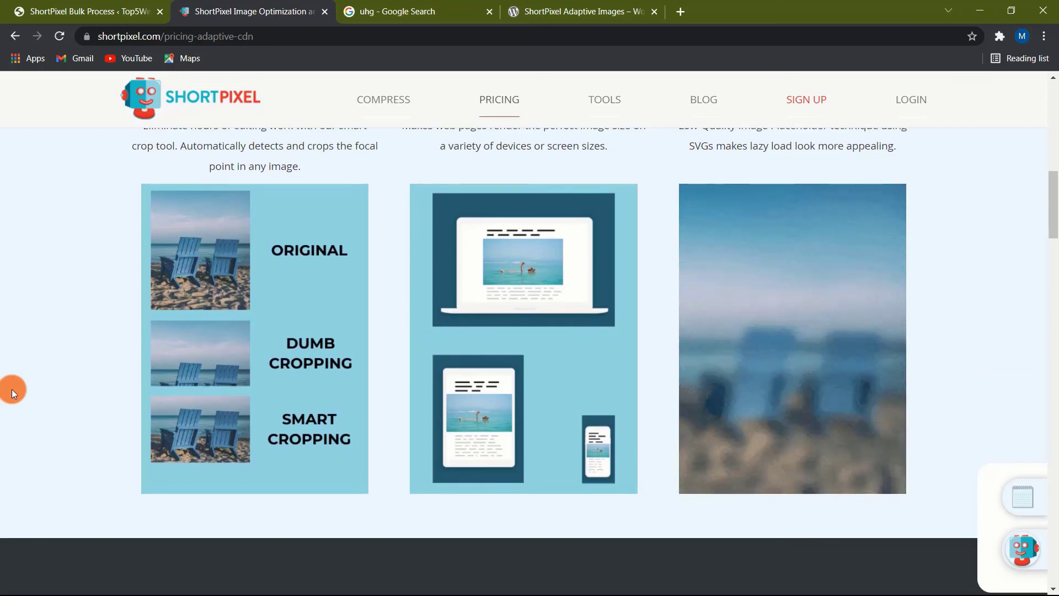